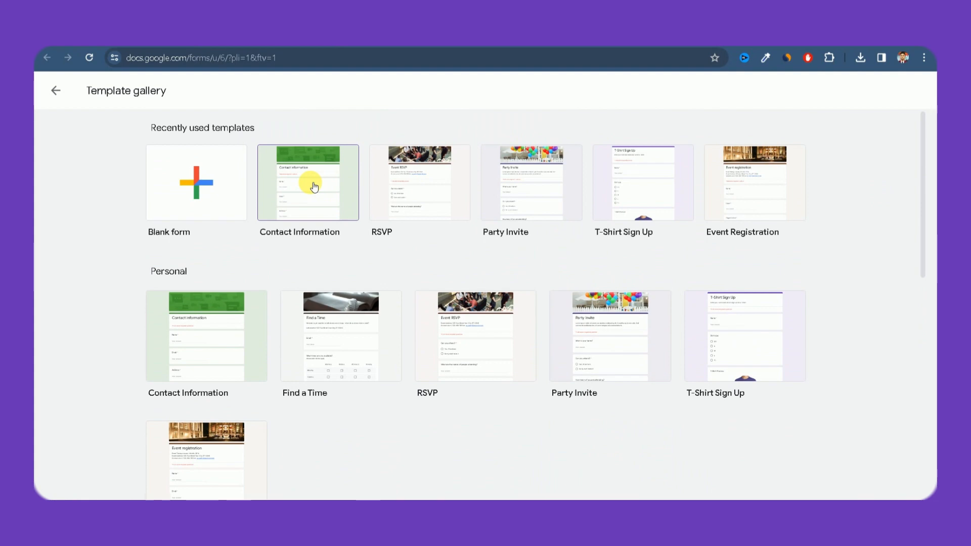
Examine the Personal, Work and Education form templates offered in the template gallery
scroll(321, 189, down, 10)
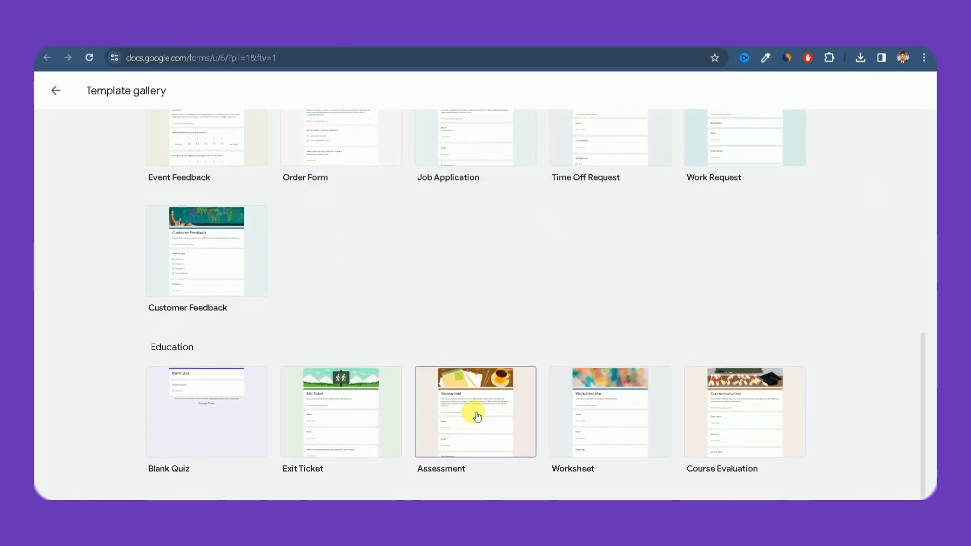
scroll(476, 410, up, 10)
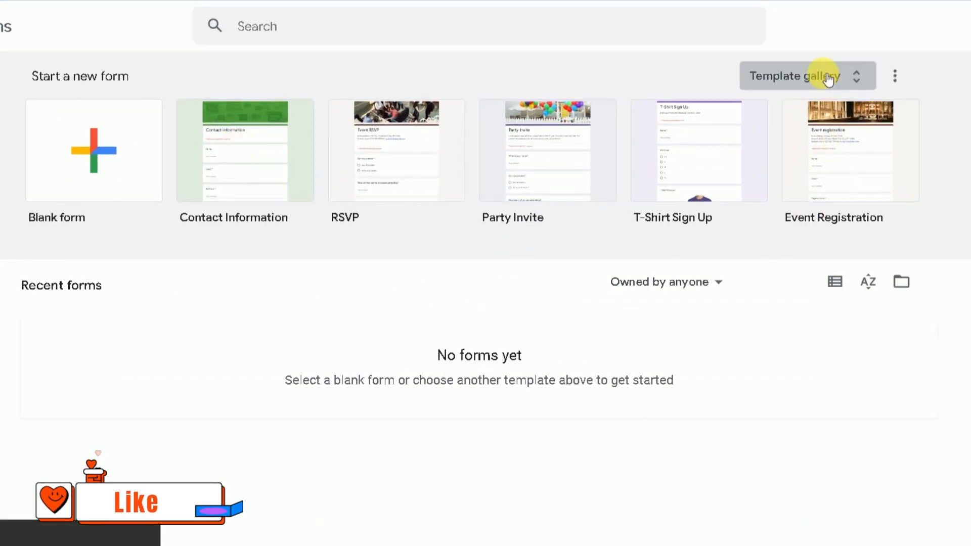
click(796, 78)
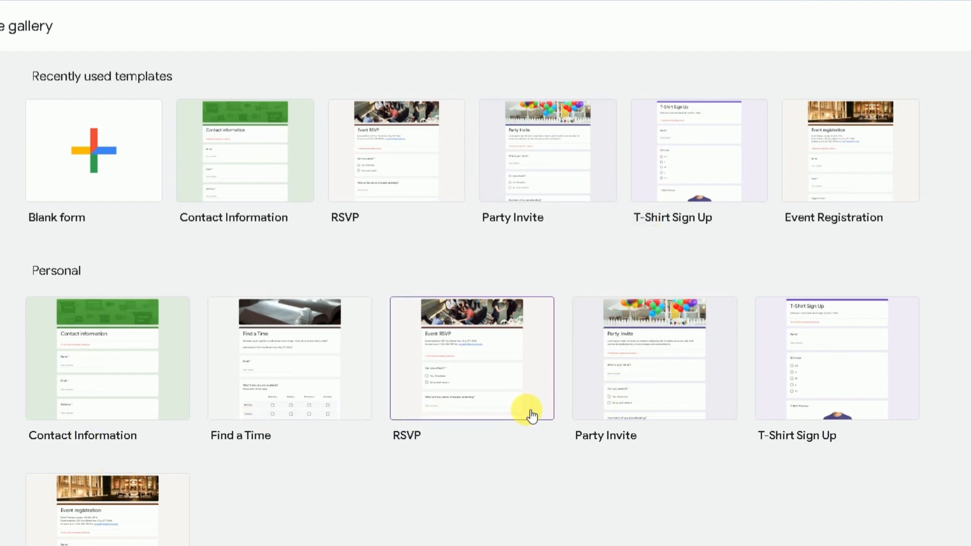
scroll(529, 412, down, 13)
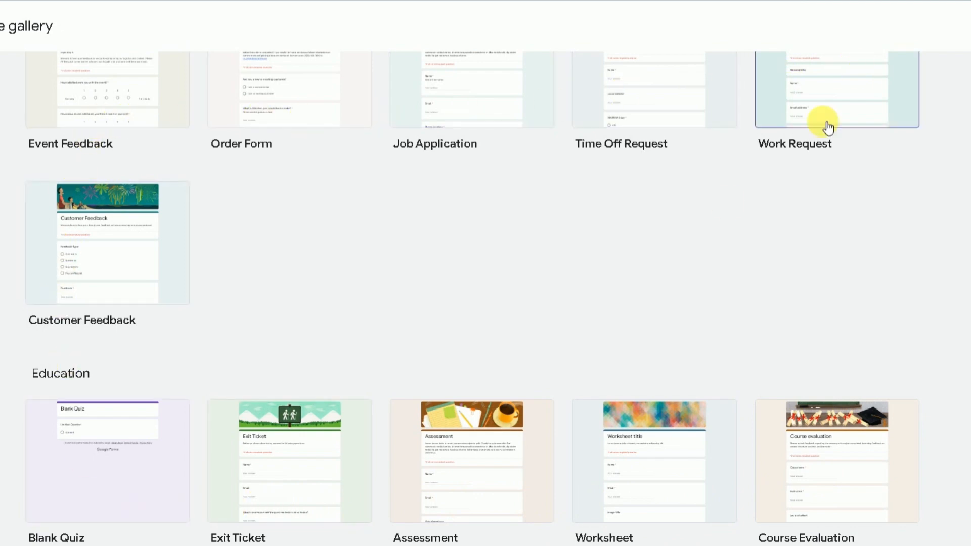
scroll(543, 317, up, 10)
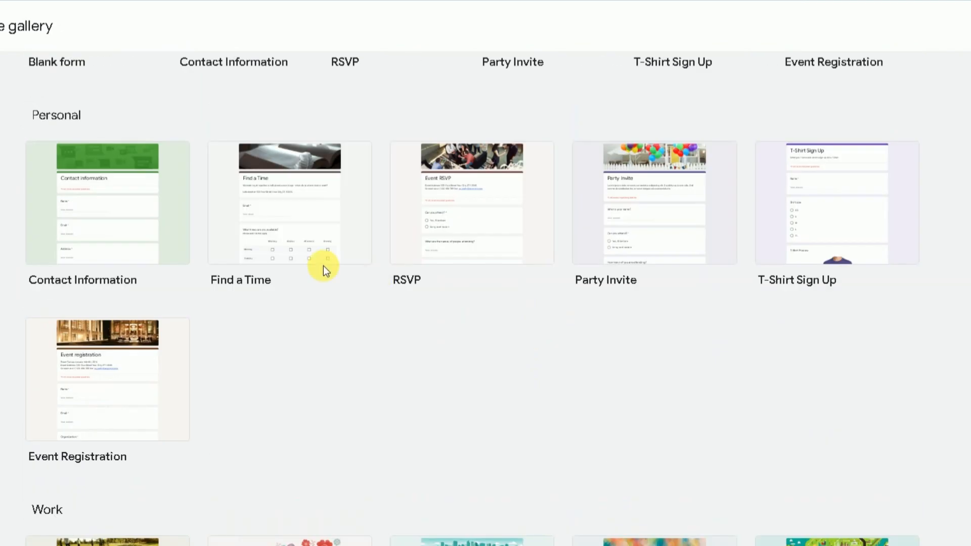
scroll(738, 227, up, 3)
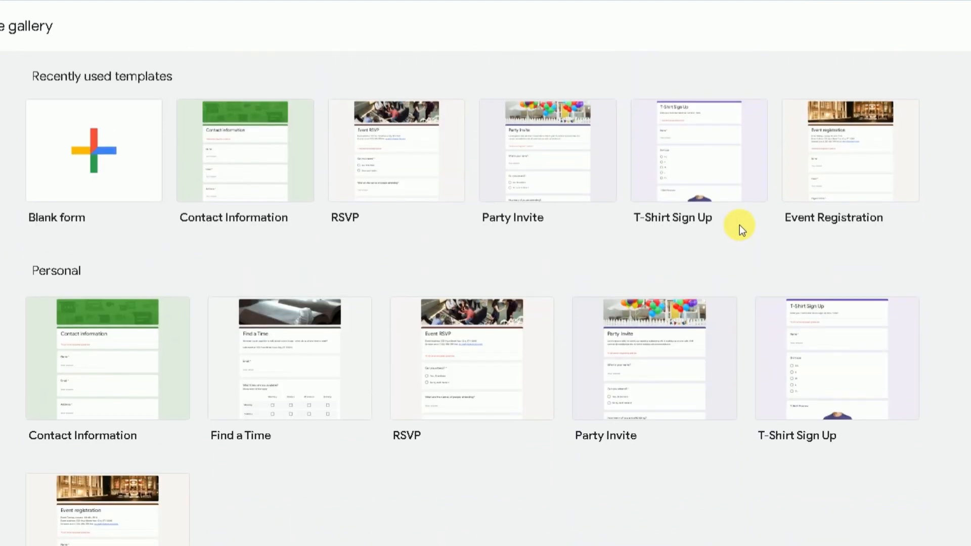
scroll(485, 299, down, 10)
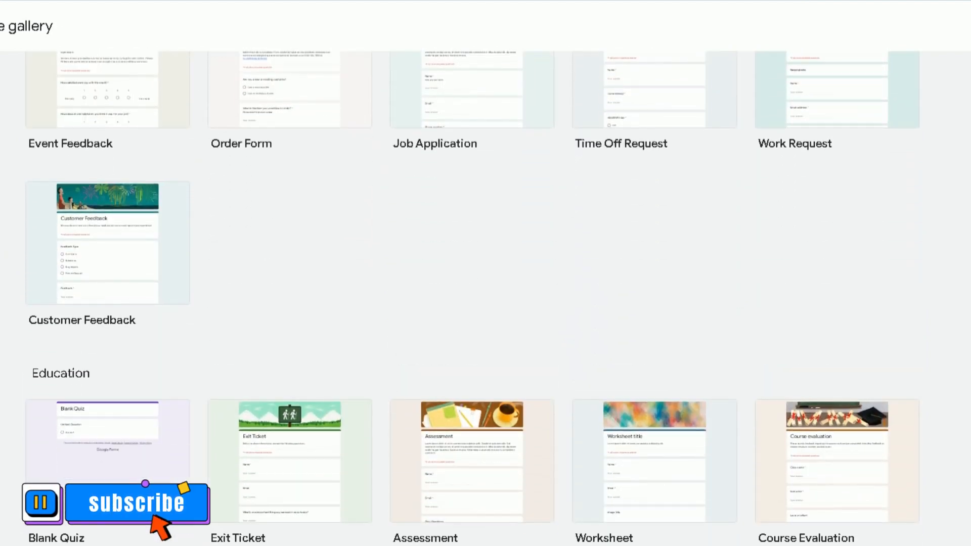
scroll(470, 298, up, 7)
scroll(481, 178, up, 5)
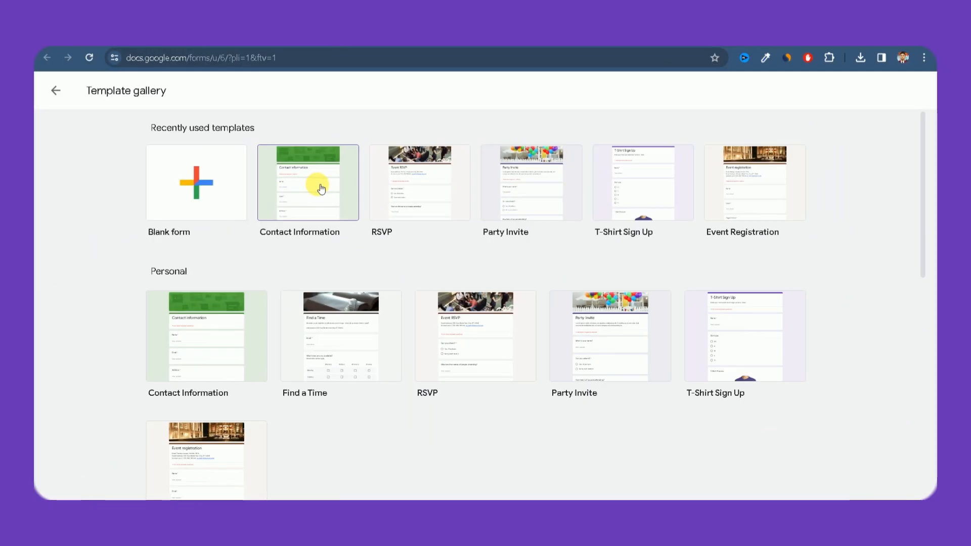
scroll(320, 188, down, 10)
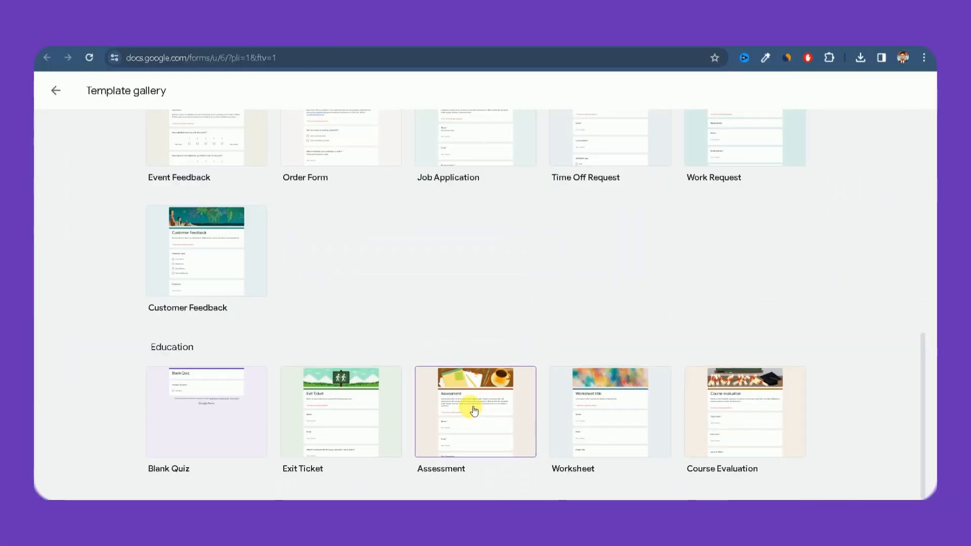
scroll(474, 410, up, 10)
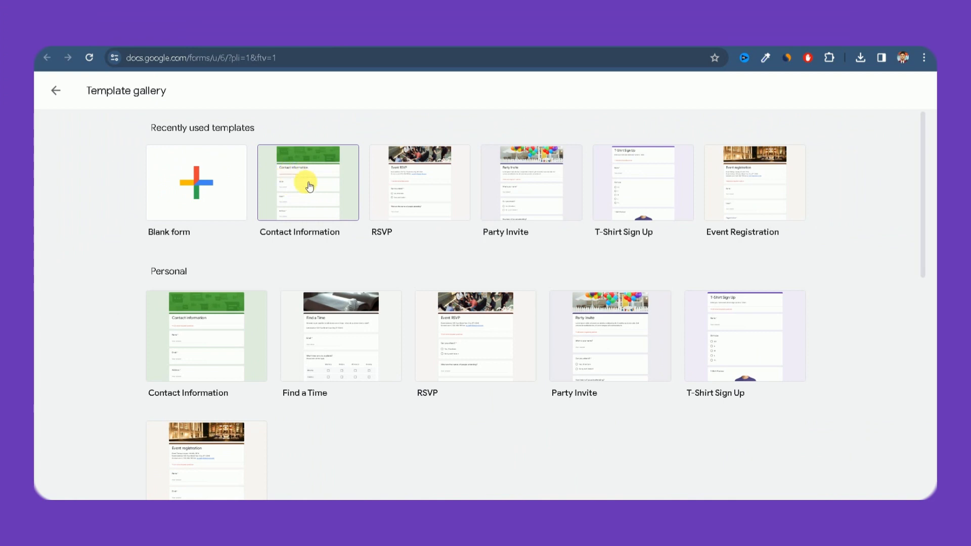
Create a form from the Contact Information template and decline the introductory tour
click(314, 187)
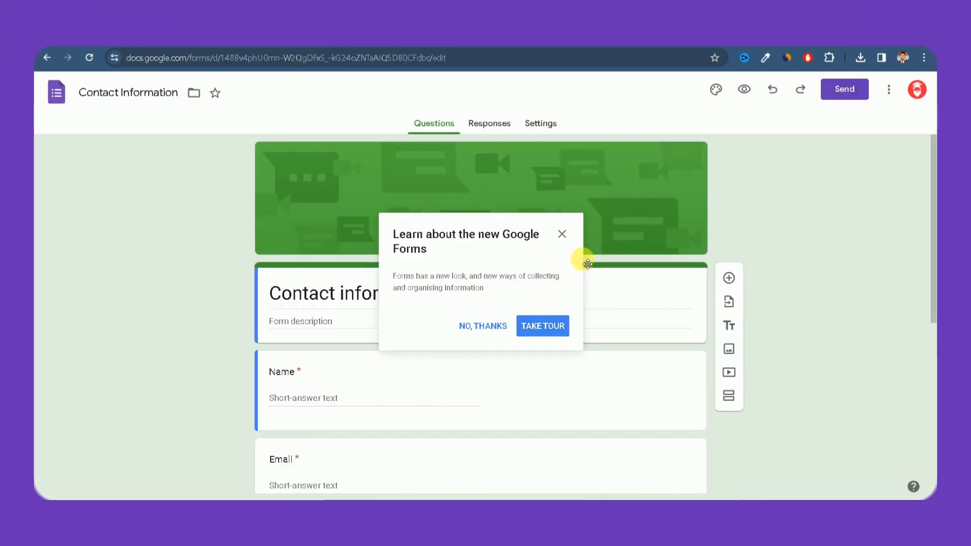
click(479, 329)
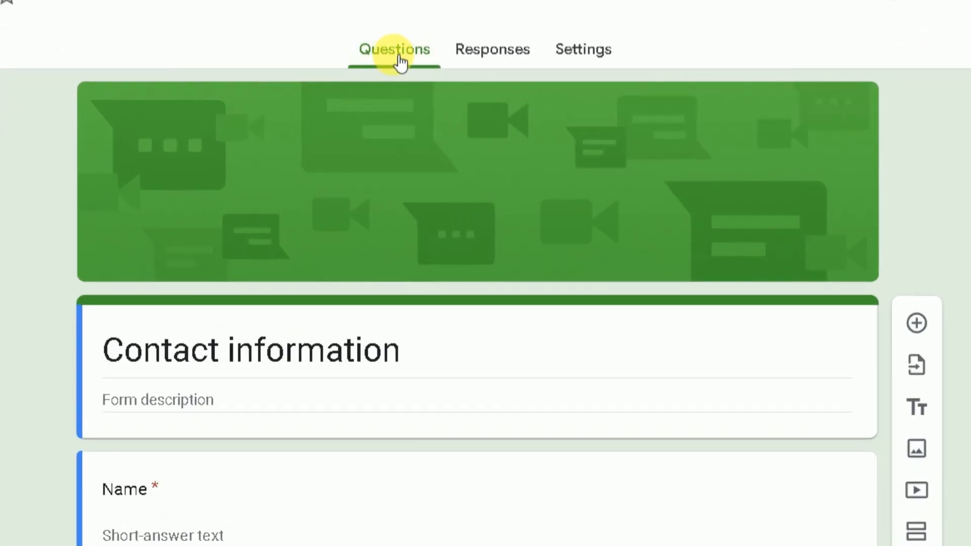
View the form's responses page and return to its questions
click(409, 55)
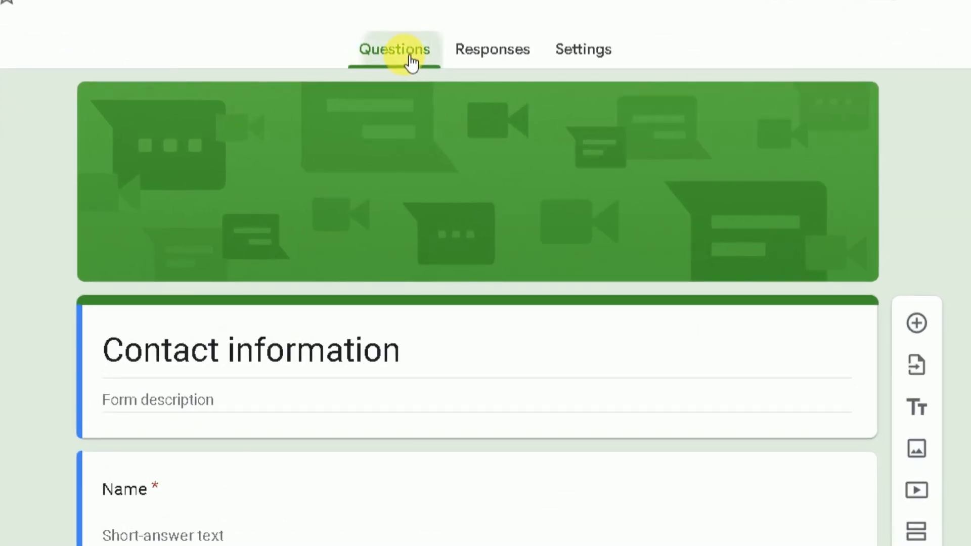
click(522, 50)
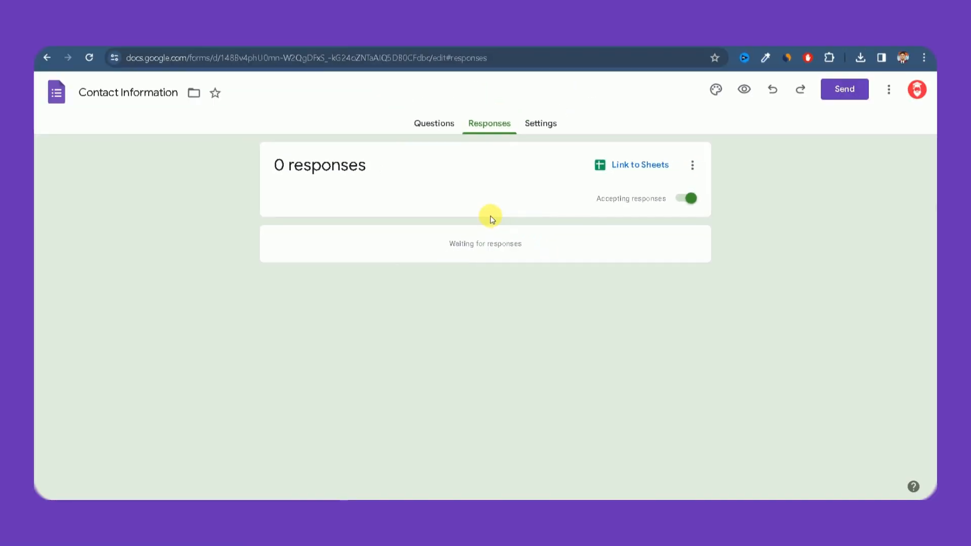
click(395, 49)
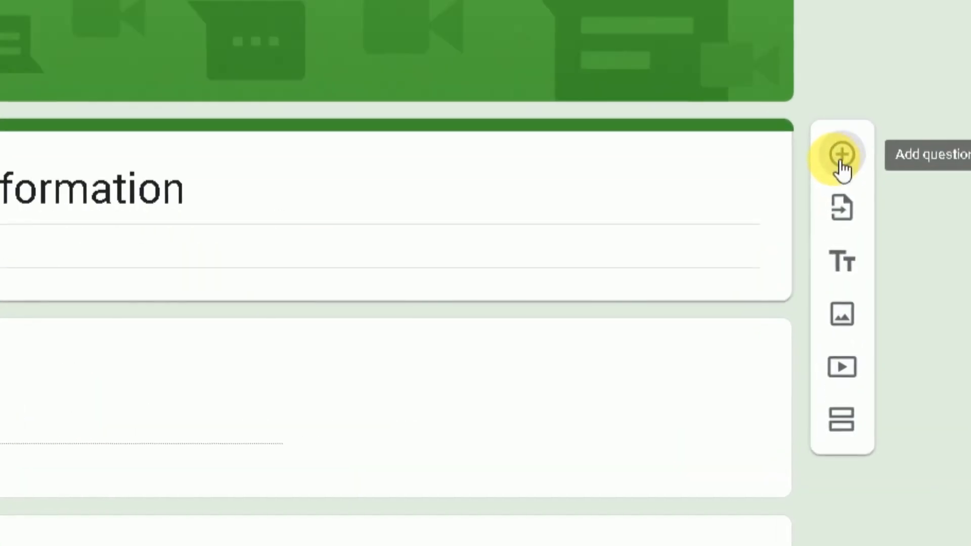
Add a question below the form title and choose the Contact Information form as the source for importing questions
click(841, 161)
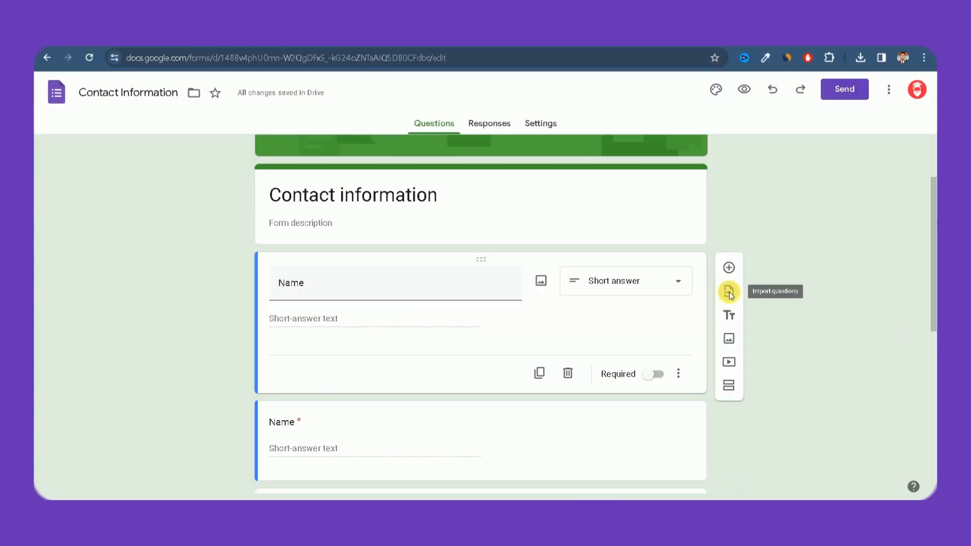
click(728, 291)
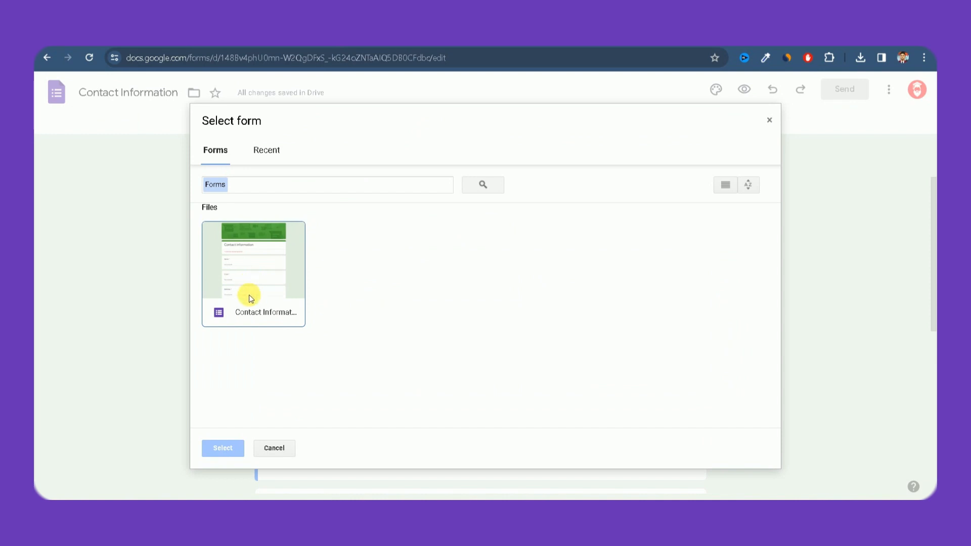
click(262, 280)
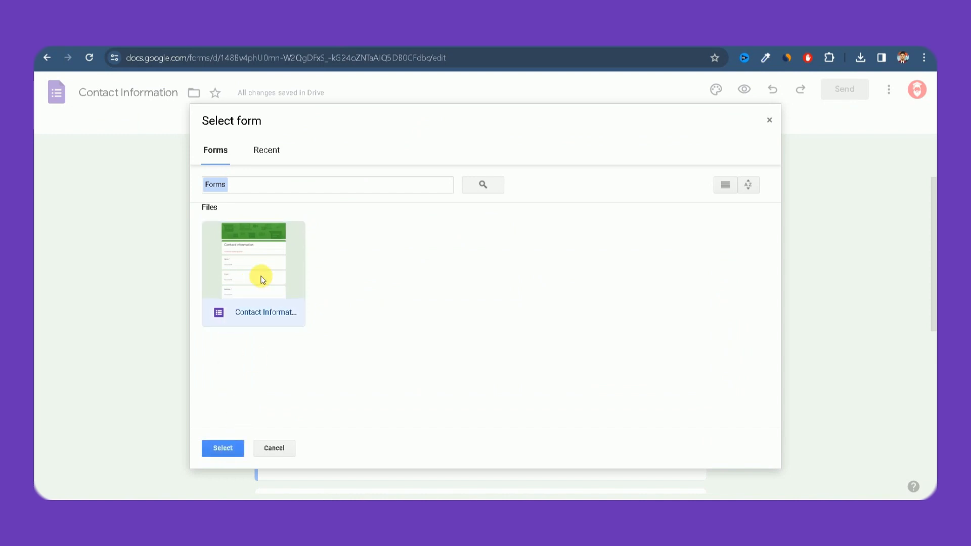
click(223, 448)
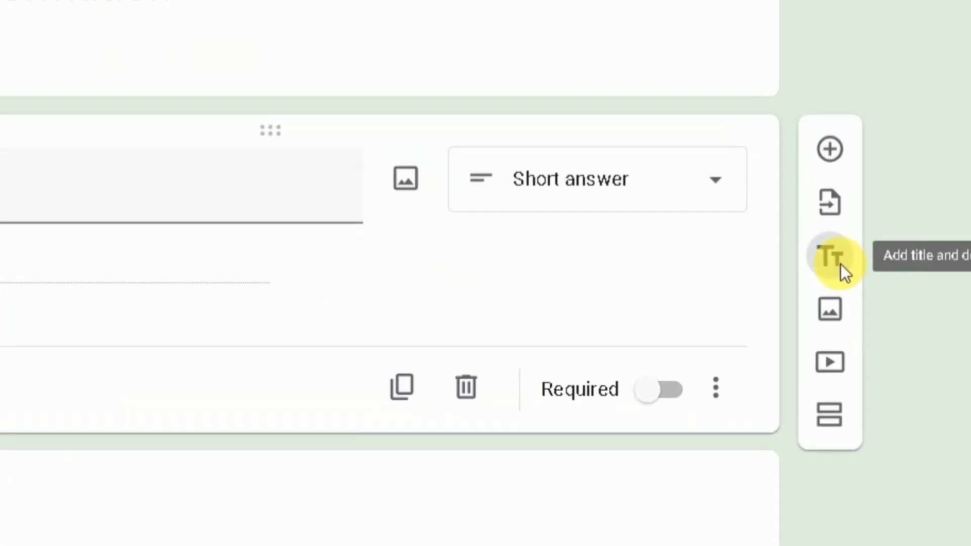
Try to add a title and description block, and open the video selection and cancel it
click(734, 319)
scroll(852, 336, down, 2)
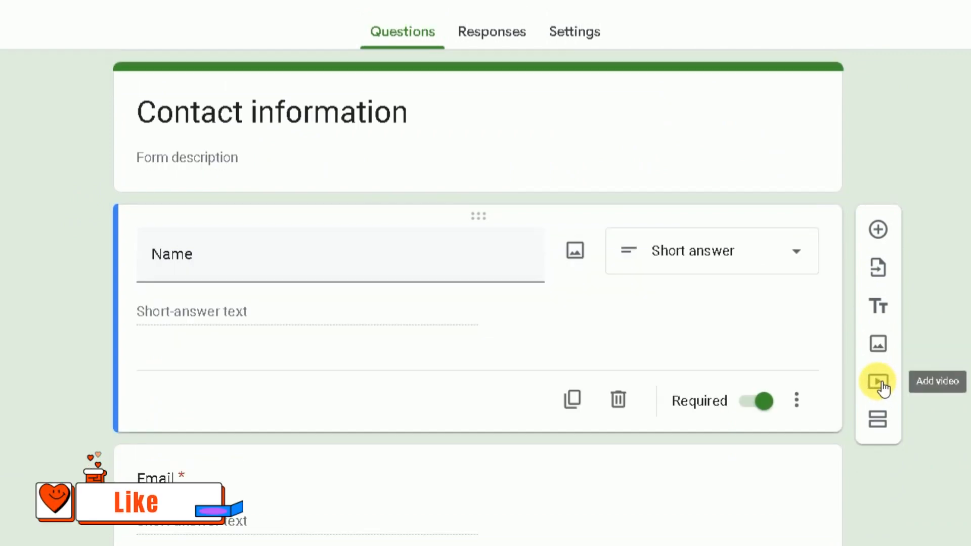
click(879, 384)
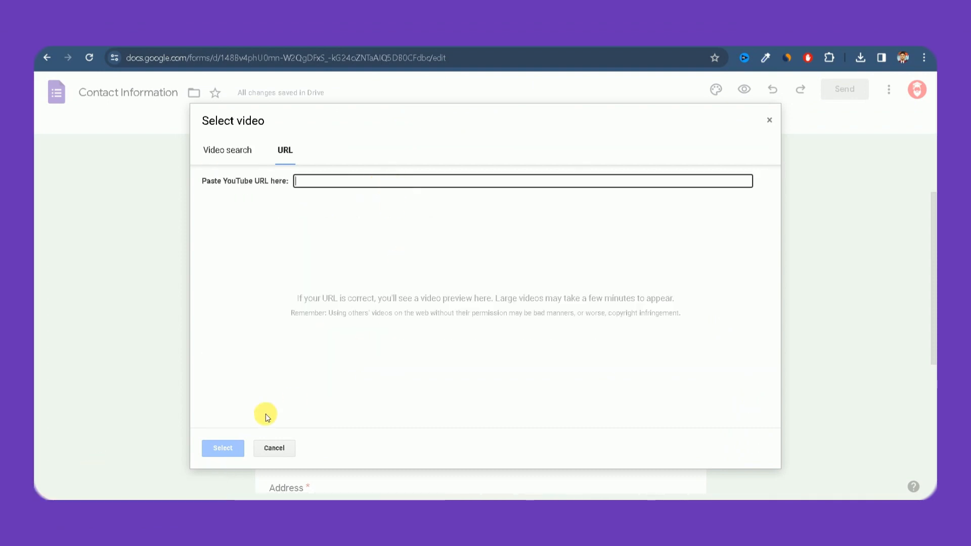
click(274, 454)
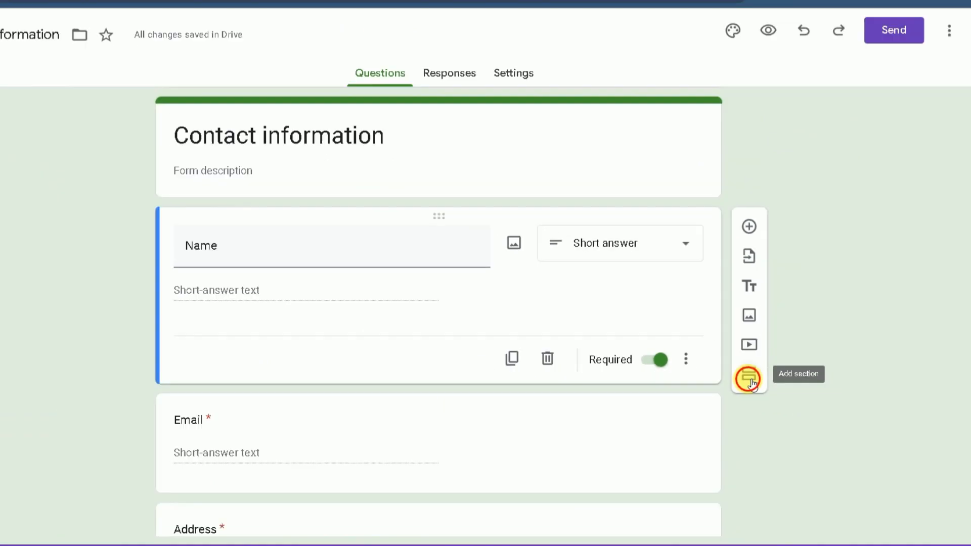
Add a new section after the Name question
click(833, 429)
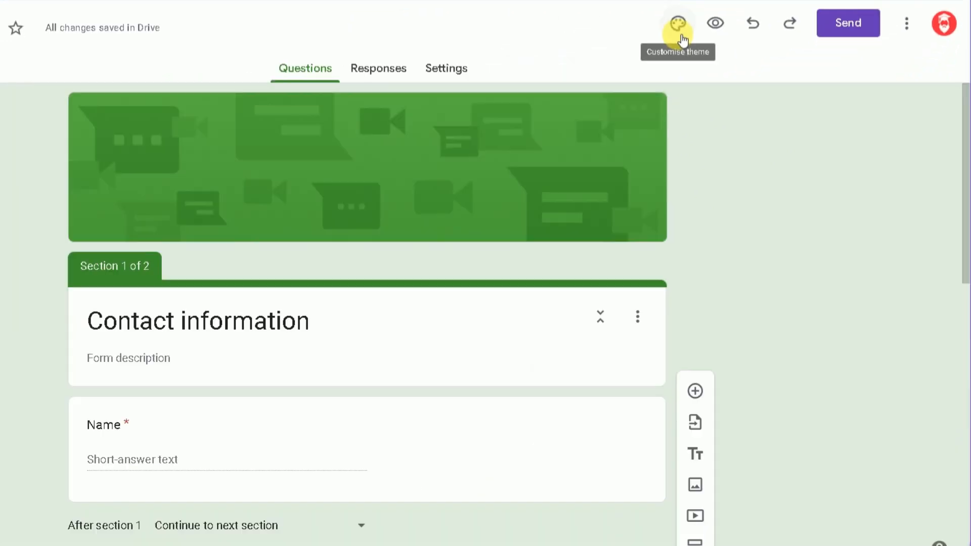
Review the text style, header and colour options of the form's theme, and preview the form
click(390, 66)
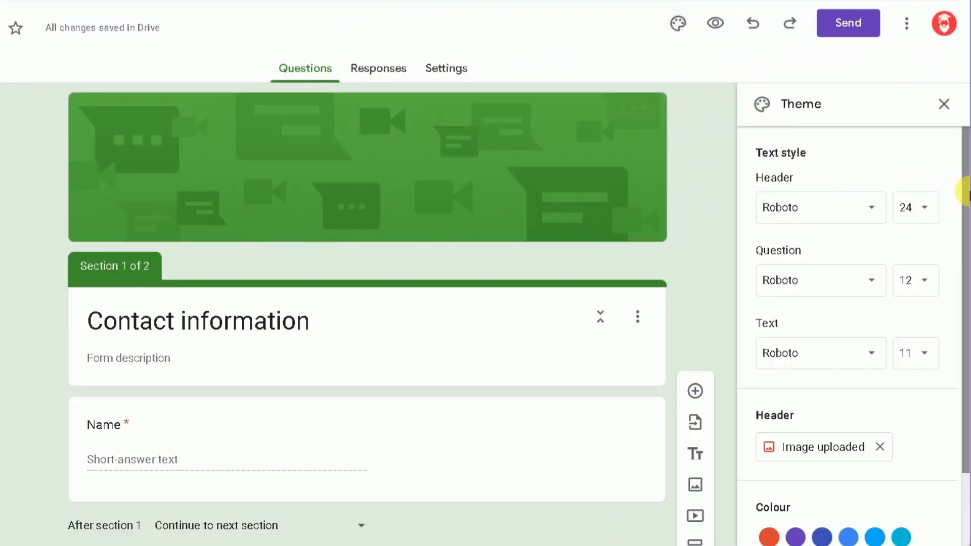
drag(964, 188, 966, 304)
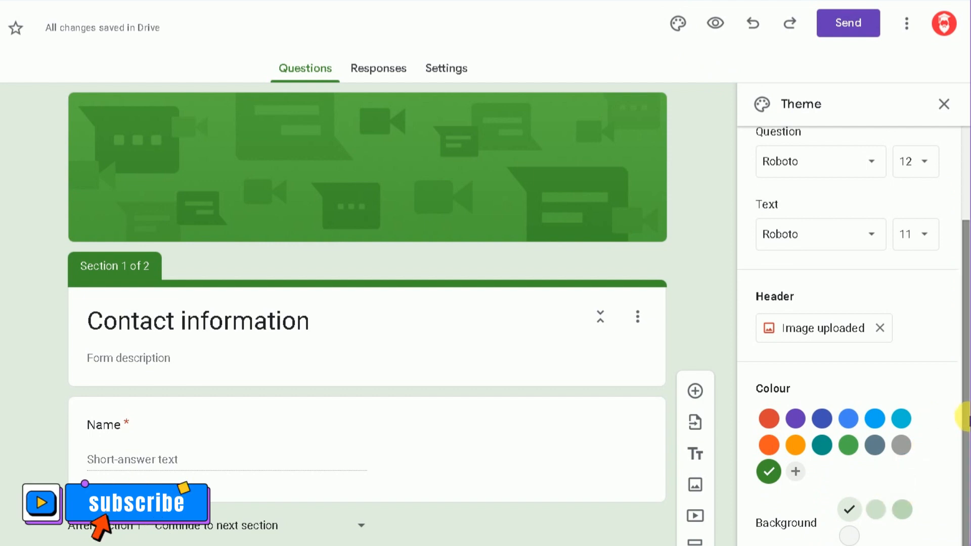
drag(965, 384, 967, 205)
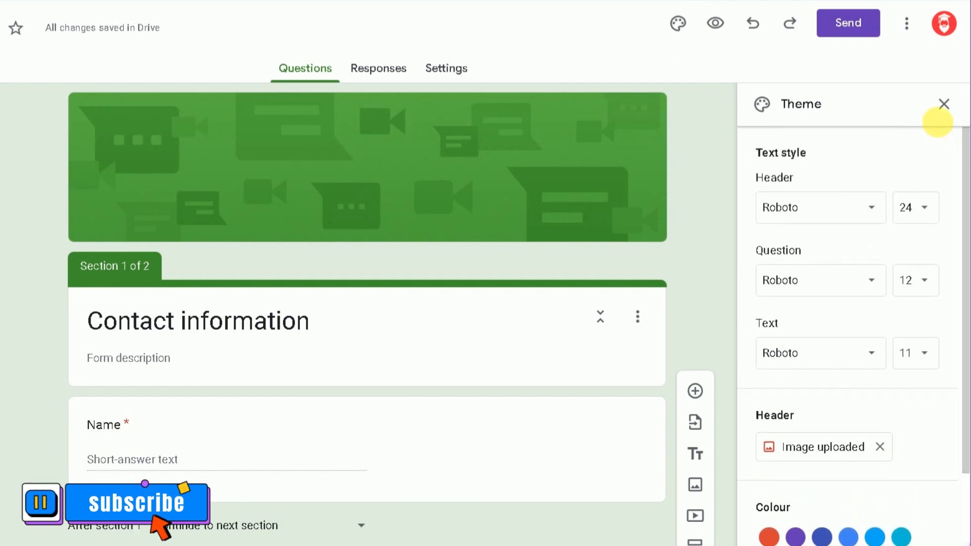
click(944, 103)
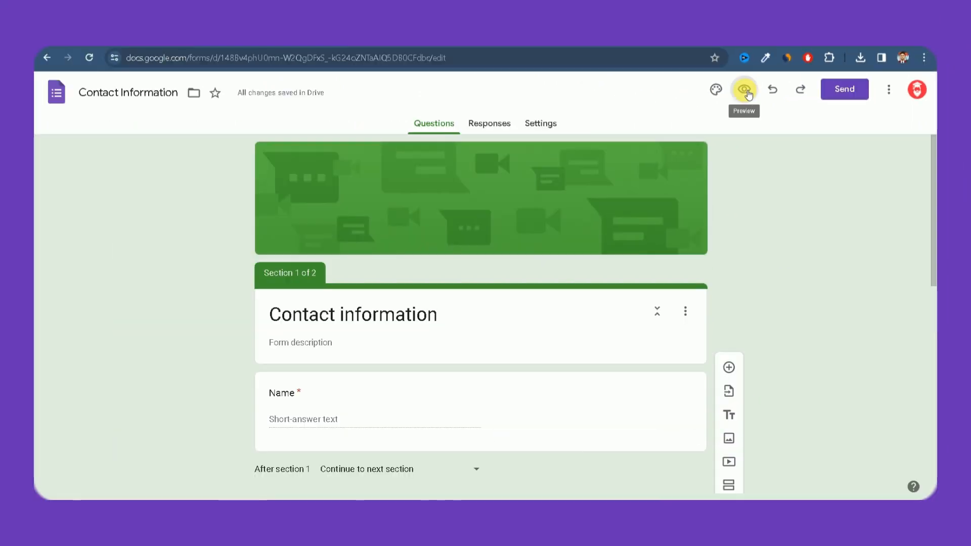
click(473, 51)
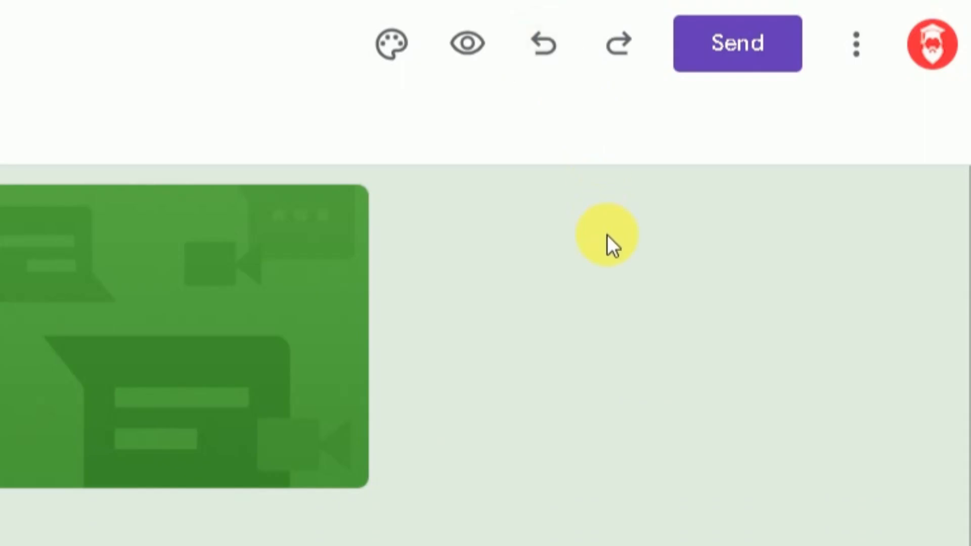
Undo the recent edits back through the addition of the second section
scroll(607, 234, down, 4)
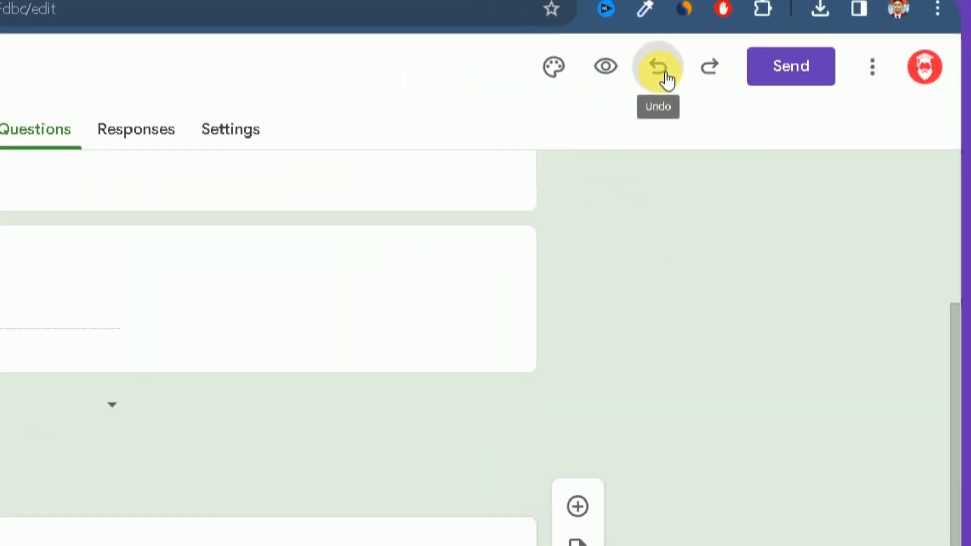
click(547, 48)
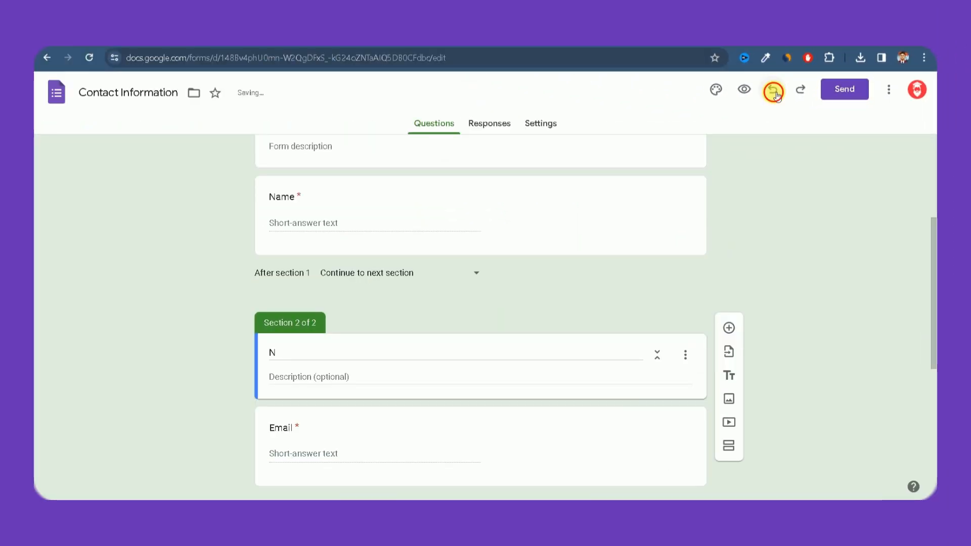
click(777, 96)
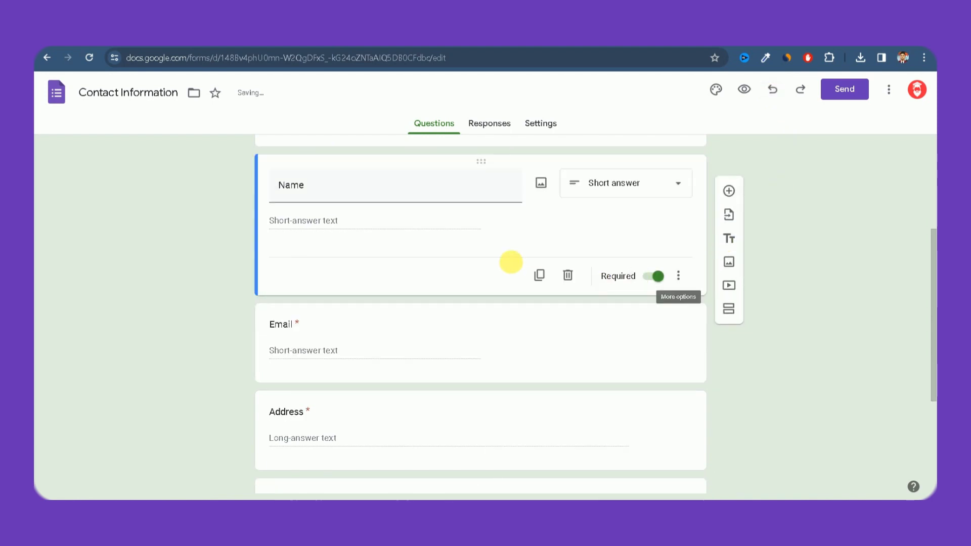
Redo the last undone change to the form
scroll(666, 219, up, 4)
click(803, 95)
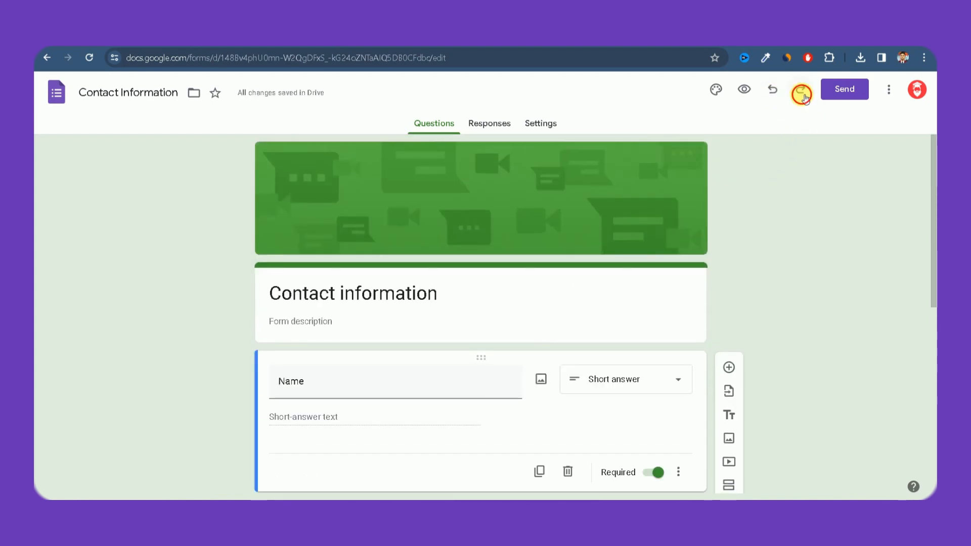
scroll(736, 224, up, 4)
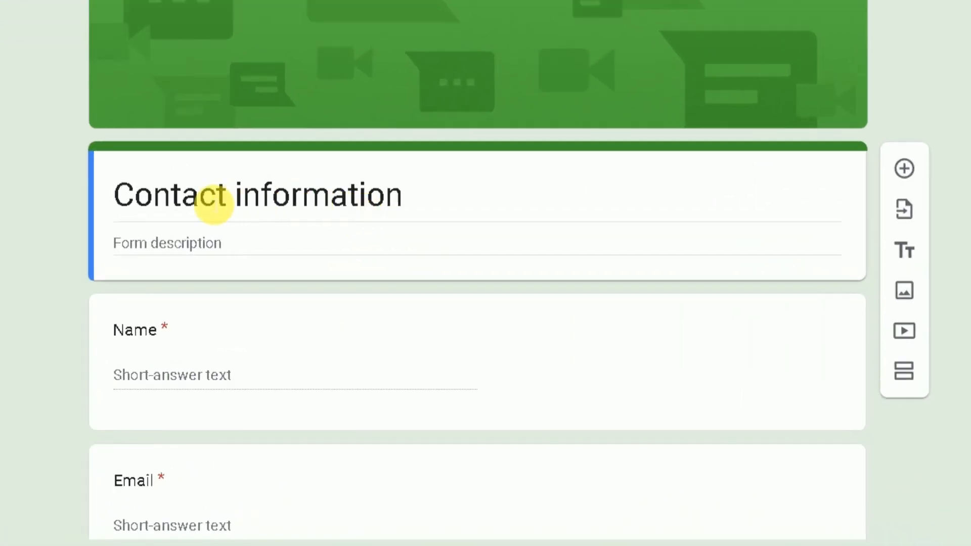
Change the form's heading to "Contact Details" by replacing its second word
click(325, 296)
drag(407, 202, 244, 218)
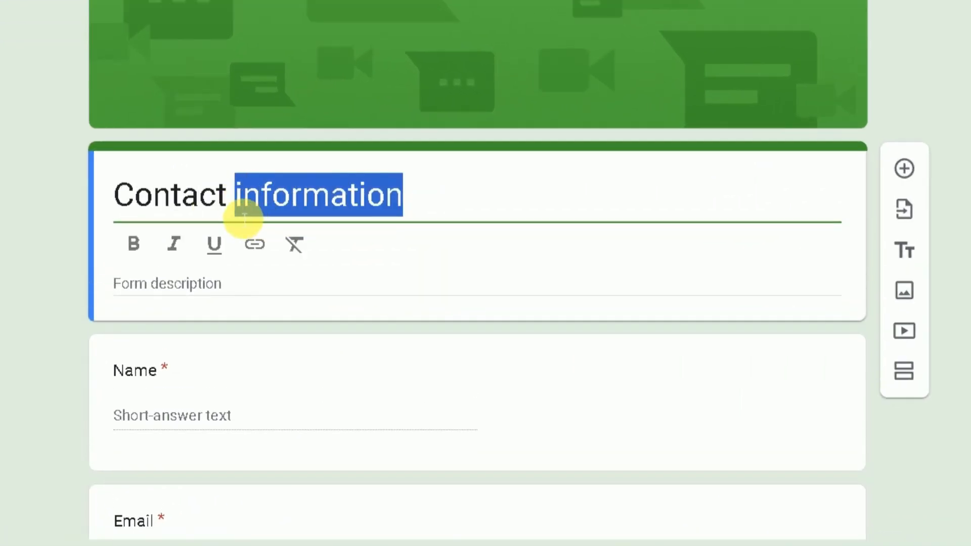
text(Details)
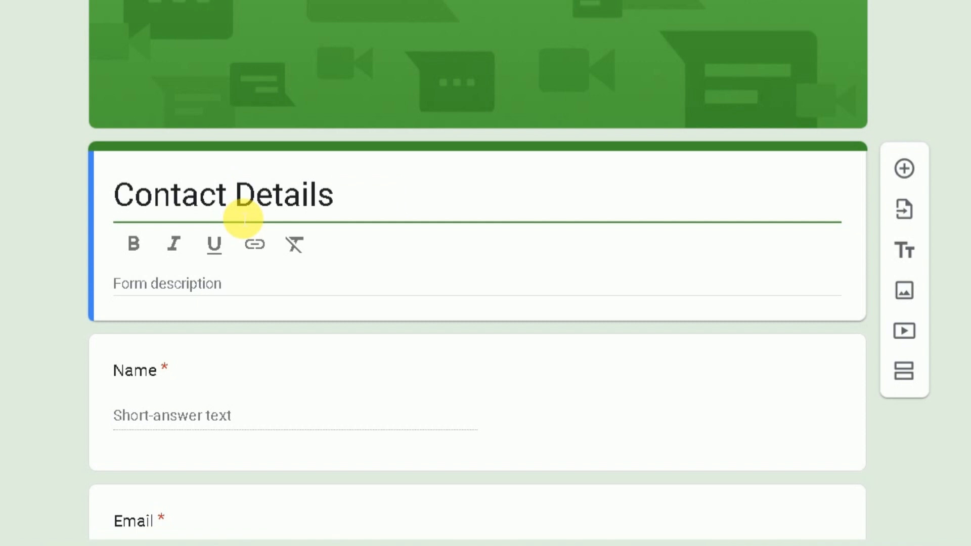
Enter "Please enter your contact details" as the form's description
click(229, 293)
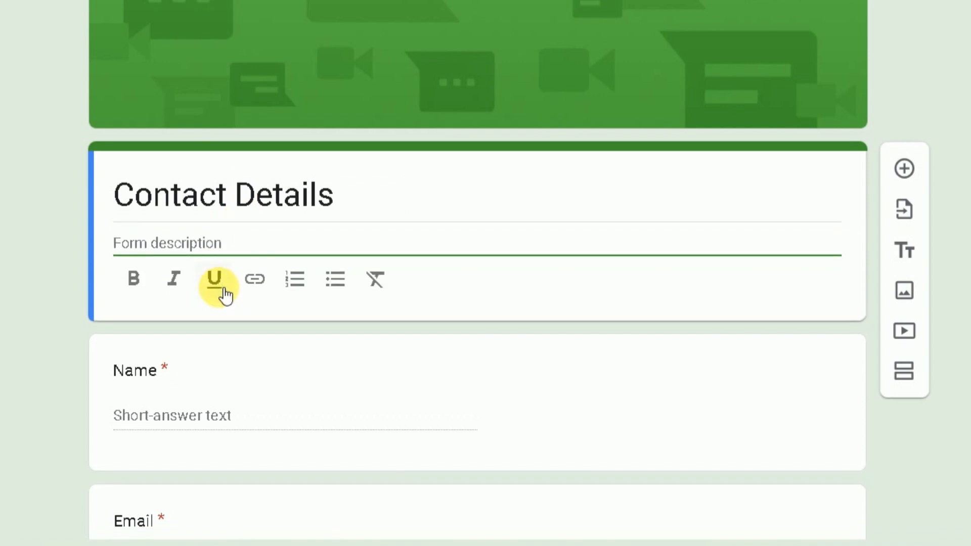
text(Please enter)
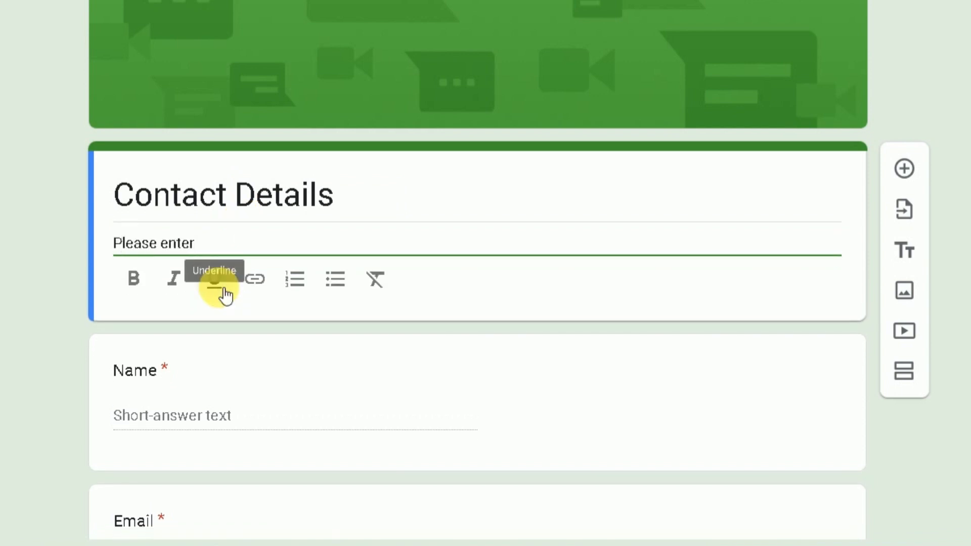
text( your contact details)
Retitle the Name question as "Full Name", and try switching its Required setting off and back on
scroll(488, 114, down, 4)
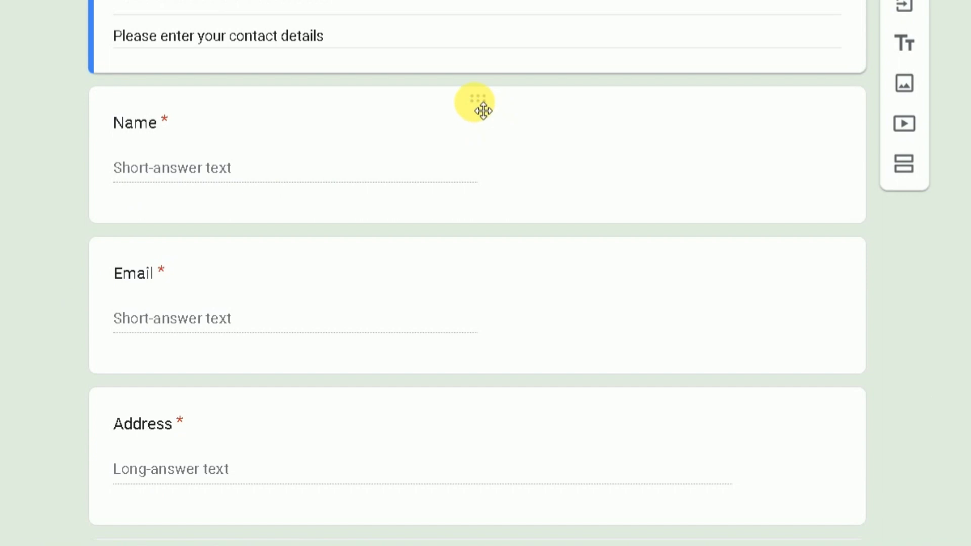
click(483, 110)
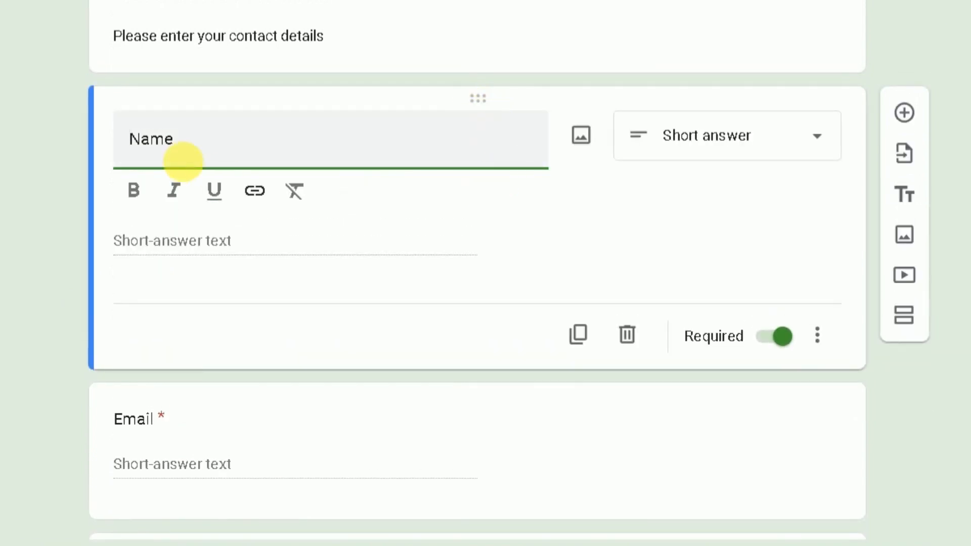
click(262, 147)
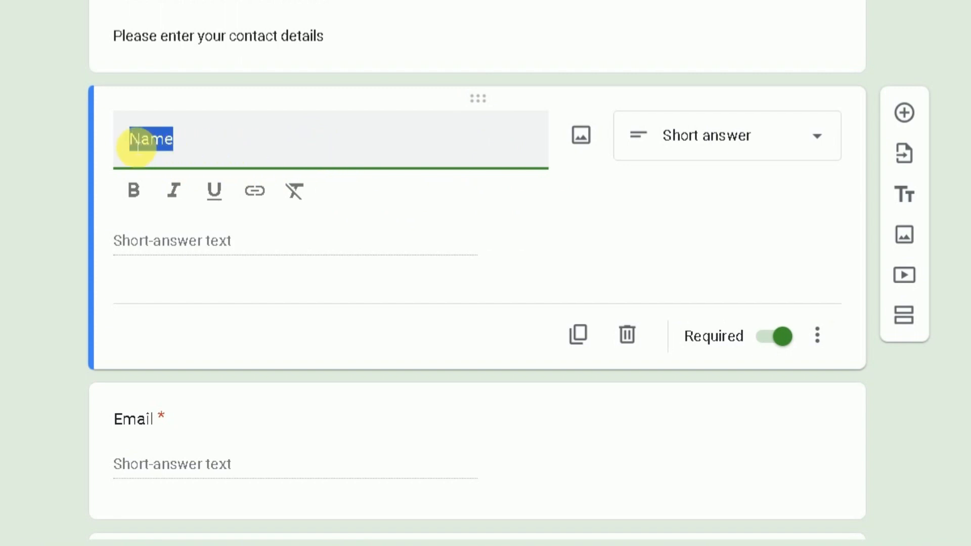
text(Full)
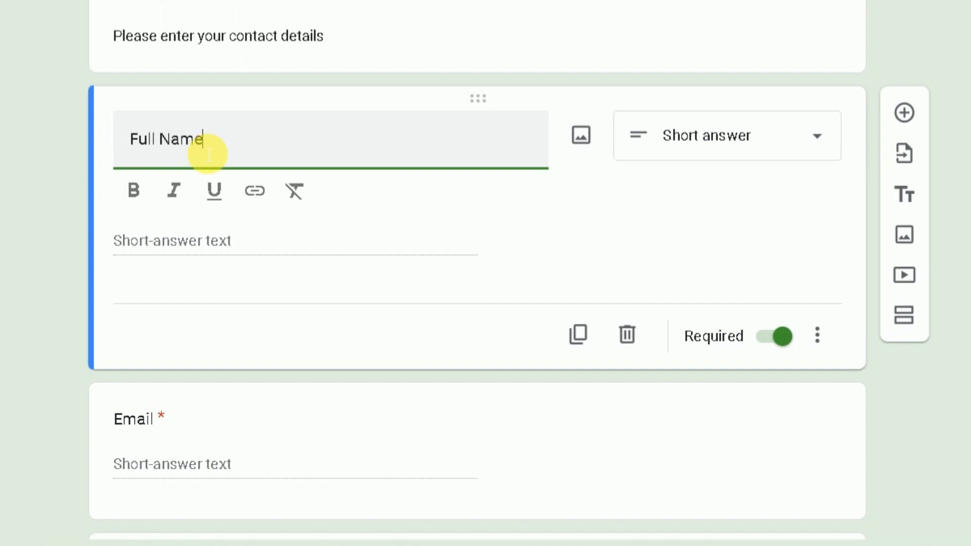
click(727, 248)
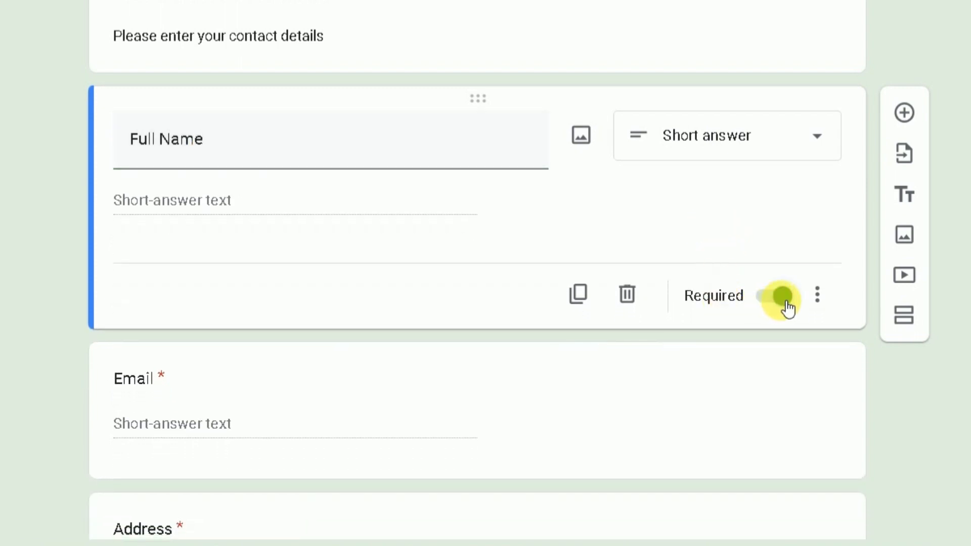
click(786, 303)
click(779, 308)
Add response validation to the Full Name question: number greater than 10, with the error text "Please enter valid mobile number"
click(826, 306)
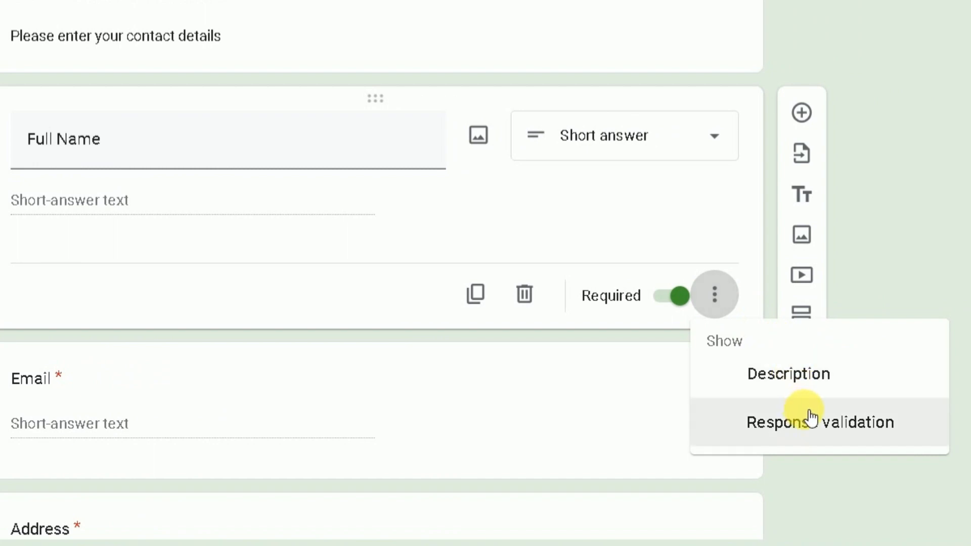
click(805, 432)
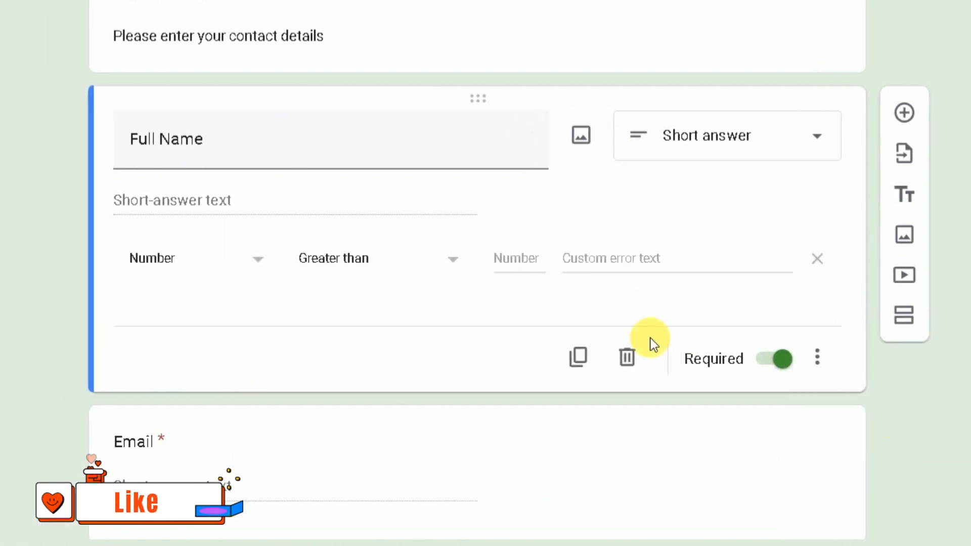
click(521, 269)
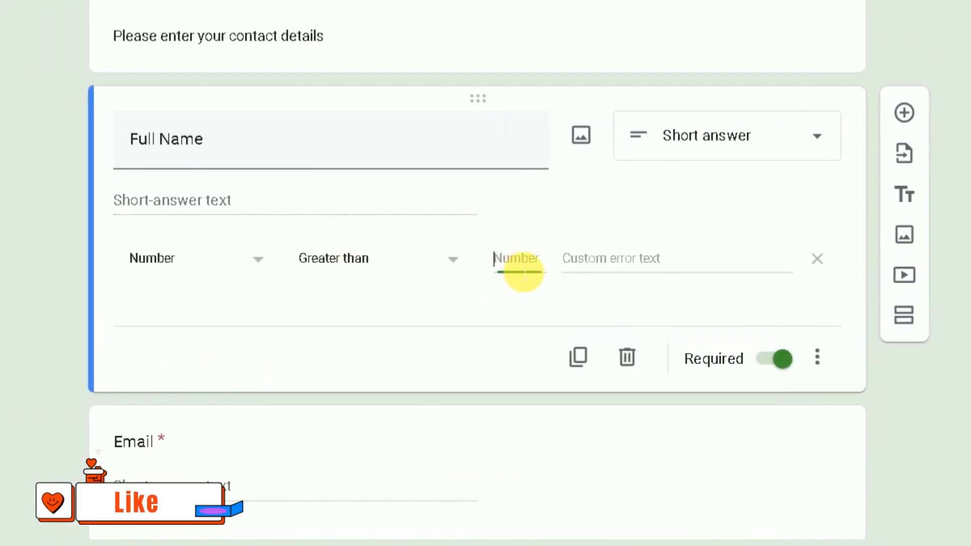
click(610, 260)
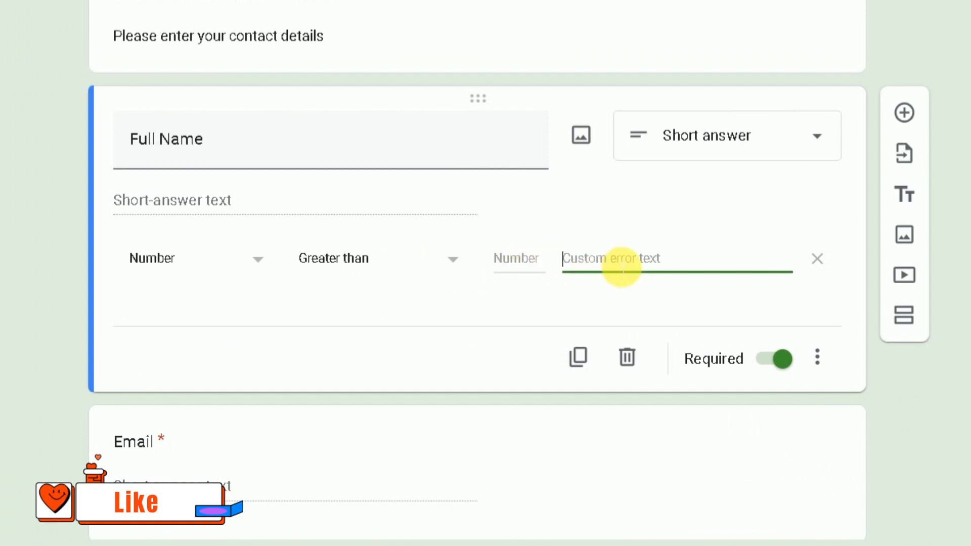
click(536, 267)
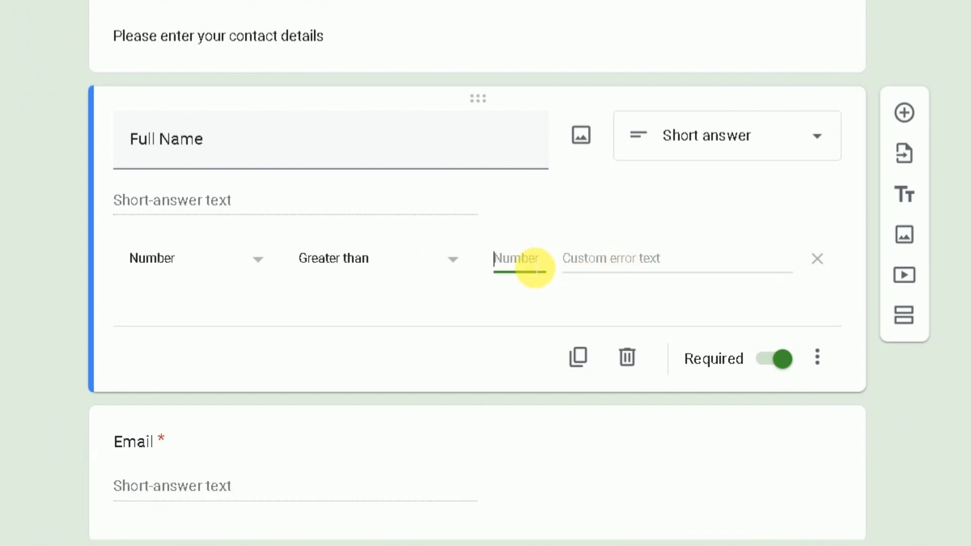
text(10)
click(590, 259)
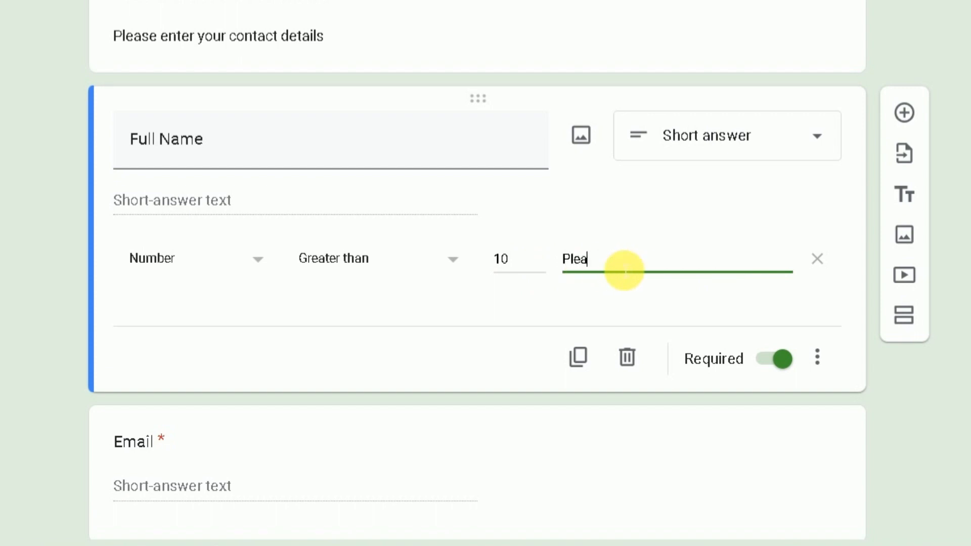
text(Please enter valid mobile num)
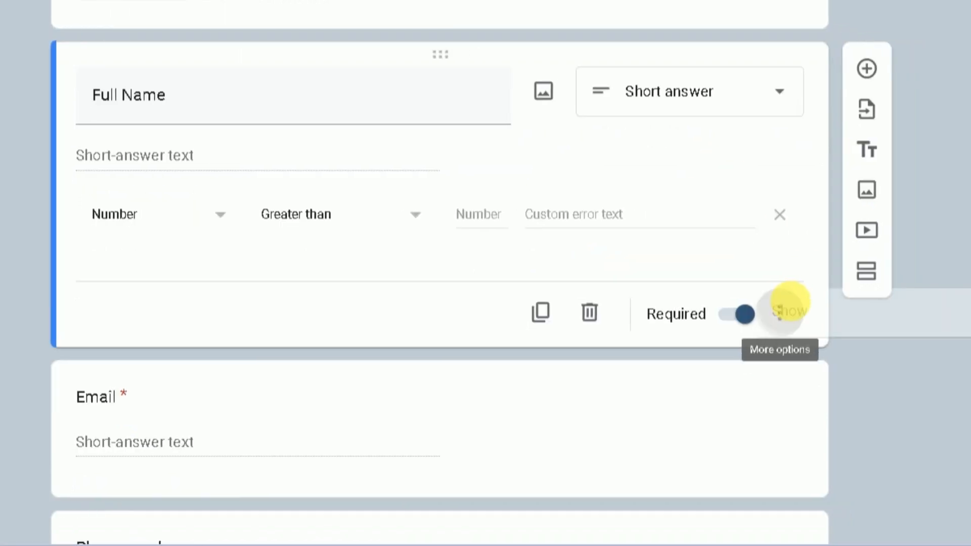
Show a description on the Full Name question and enter "Enter full name" as its text
click(785, 310)
click(799, 393)
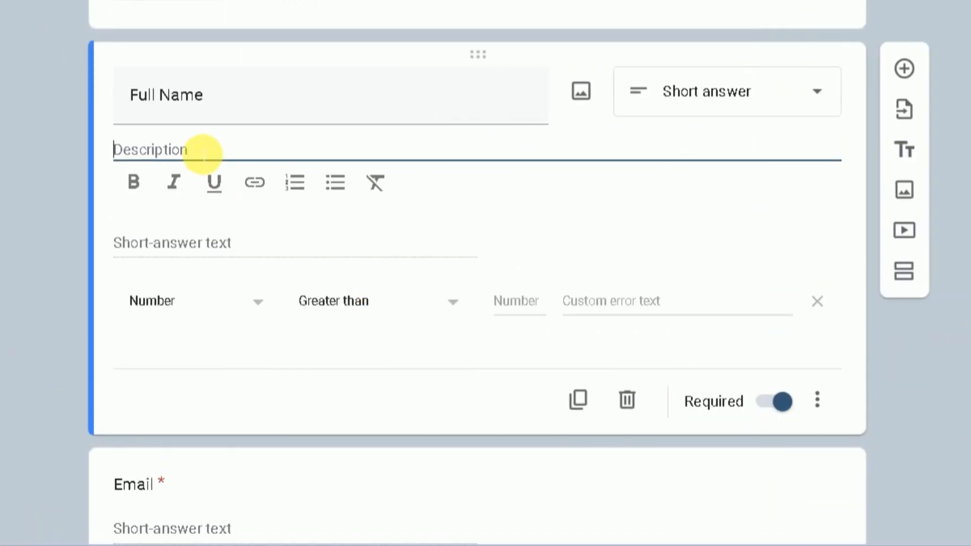
text(Enter fu)
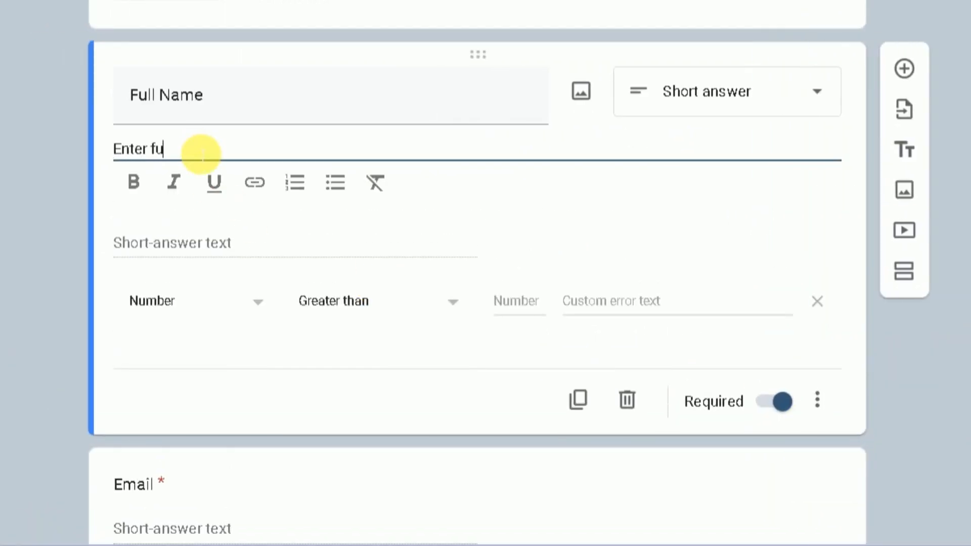
text(ll name)
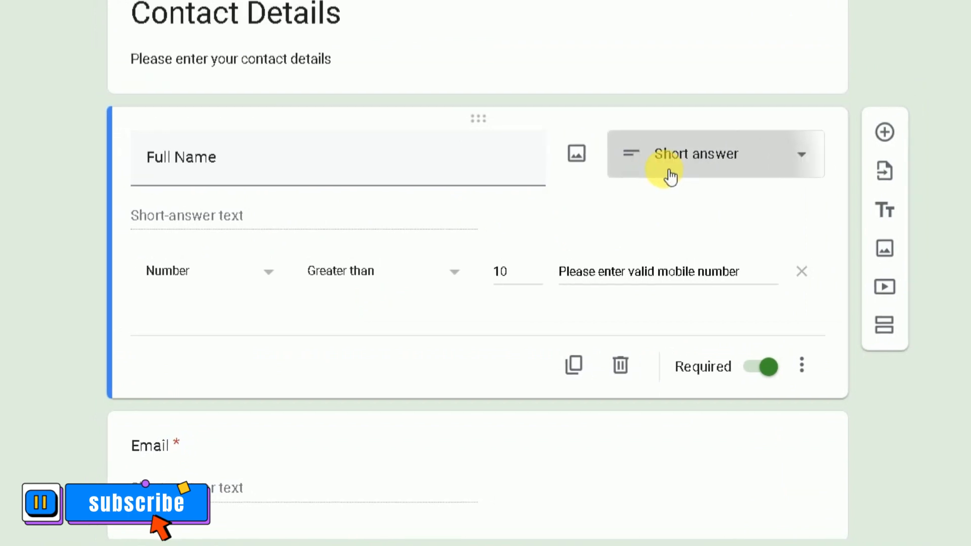
Check the Full Name question's answer types, and test the required Email and Phone Number short answers in the form preview
click(671, 177)
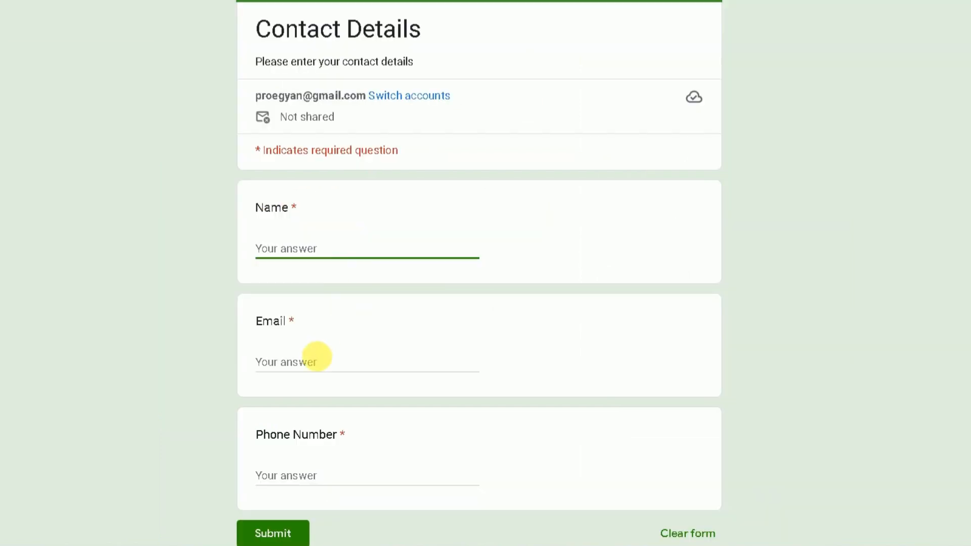
click(311, 371)
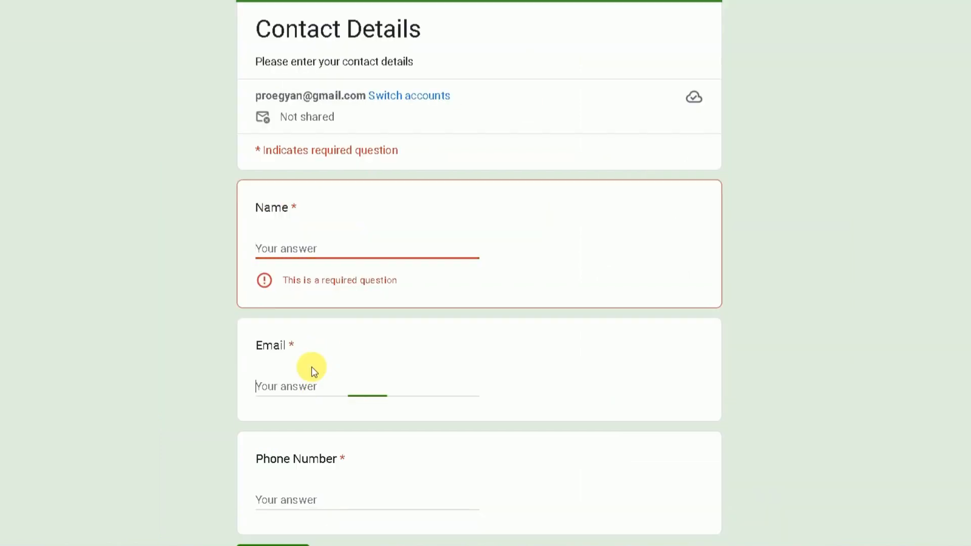
click(314, 473)
click(340, 527)
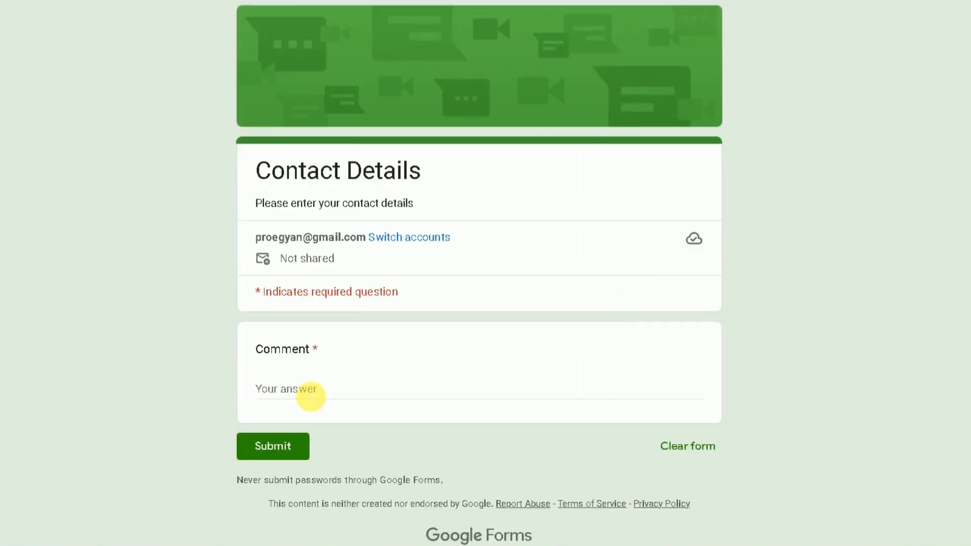
Fill the Comment answer in the form preview with the sample paragraph beginning "It is a long established fact"
click(310, 393)
text(It is a long established fact that a reader will be distracted by the readable content of a page when looking at its layout. The point of using Lorem Ipsum is that it has a more-or-less normal distribution of letters, as opposed to using 'Content here, content here', making it look like readable English. Many desktop publishing packages and web page editors now use Lorem Ipsum as their default model text, and a search for 'lorem ipsum' will uncover many web sites still in their infancy. Various versions have evolved over the years, sometimes by accident, sometimes on purpose (injected humour and the like).)
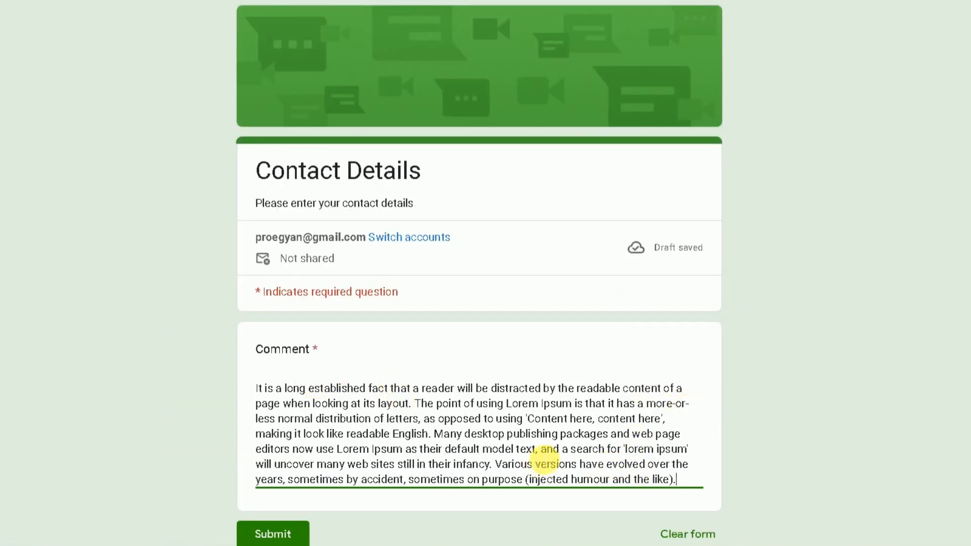
scroll(479, 273, down, 2)
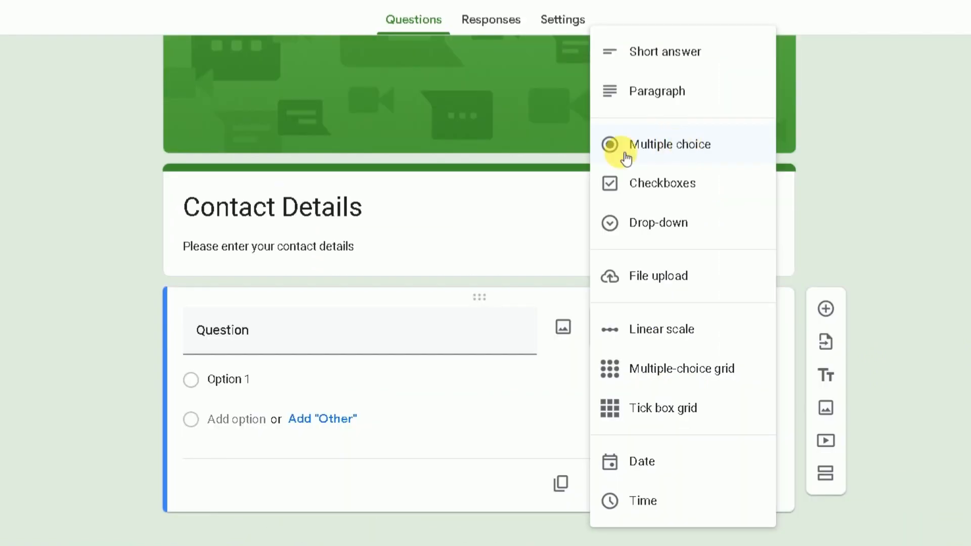
Make the question multiple choice with Options 1 to 4, and try selecting Option 1 in the form preview
click(676, 155)
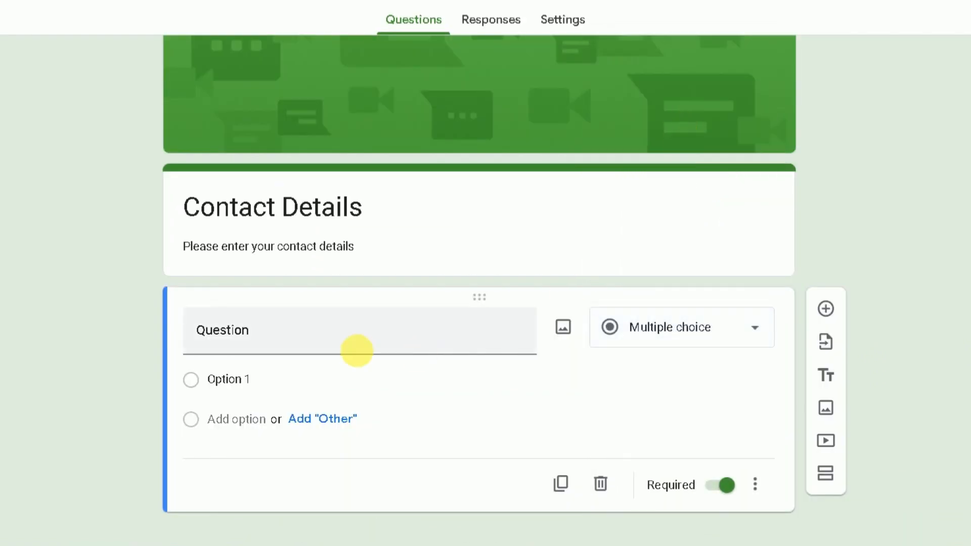
click(358, 347)
click(245, 453)
key(Return)
key(Return)
drag(255, 262, 304, 263)
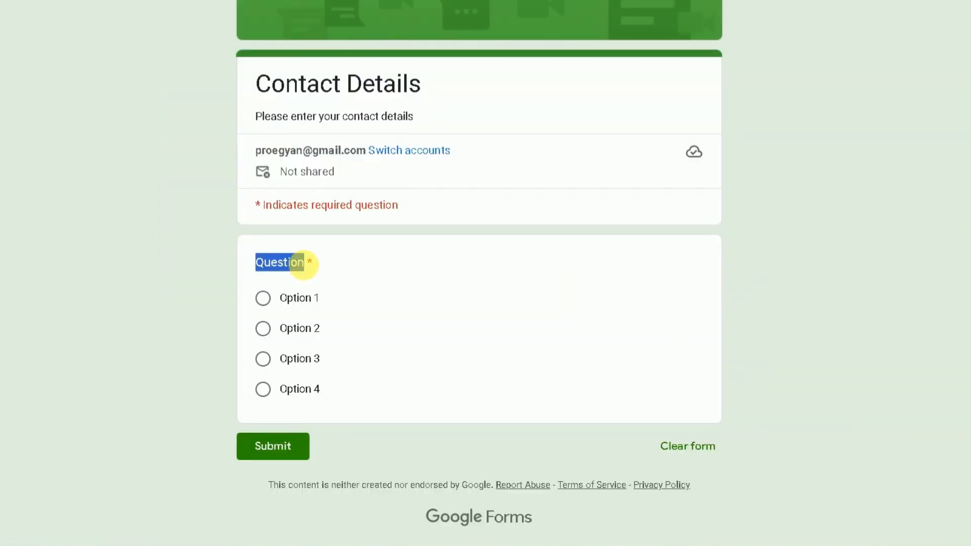
click(263, 298)
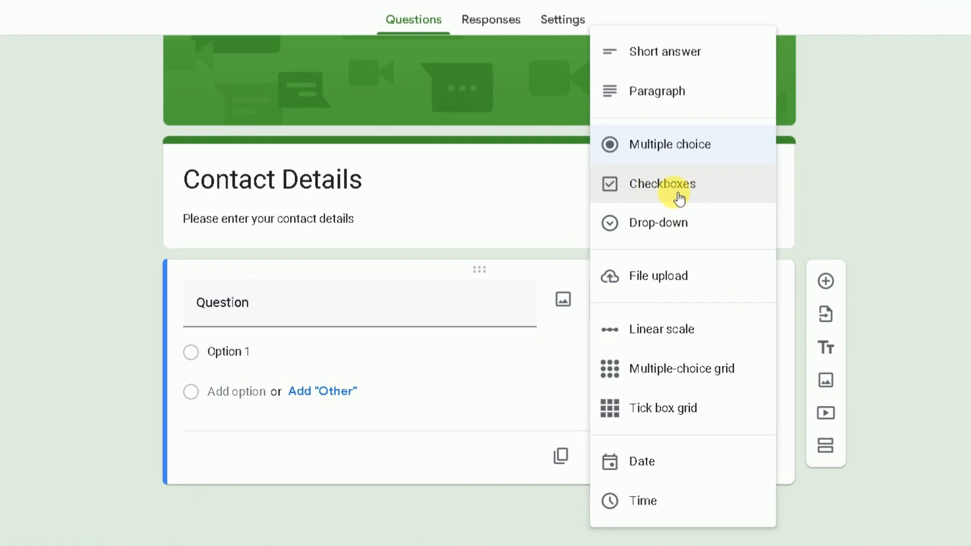
Make the question a checkbox question with four options, and tick Options 1 to 4 in the form preview
click(680, 198)
click(238, 380)
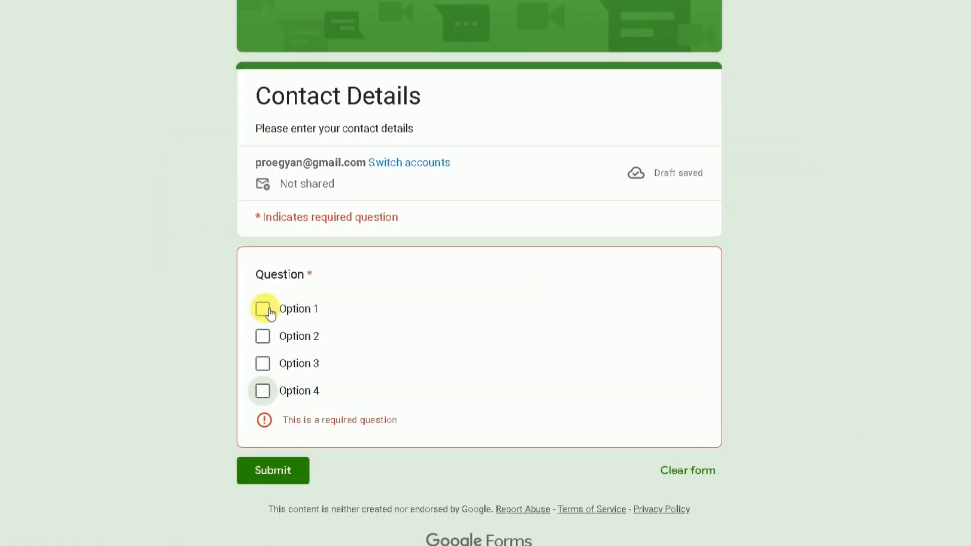
click(263, 308)
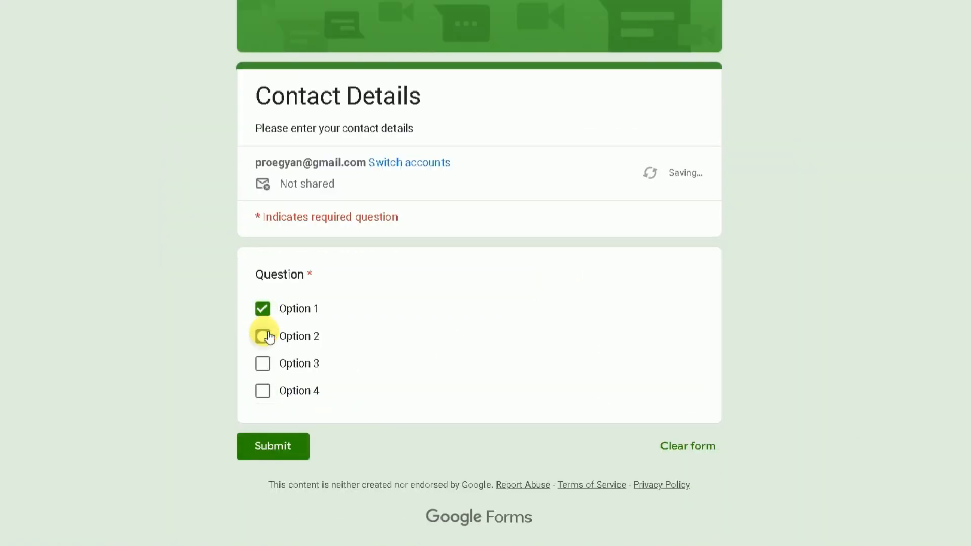
click(263, 337)
click(262, 363)
click(263, 391)
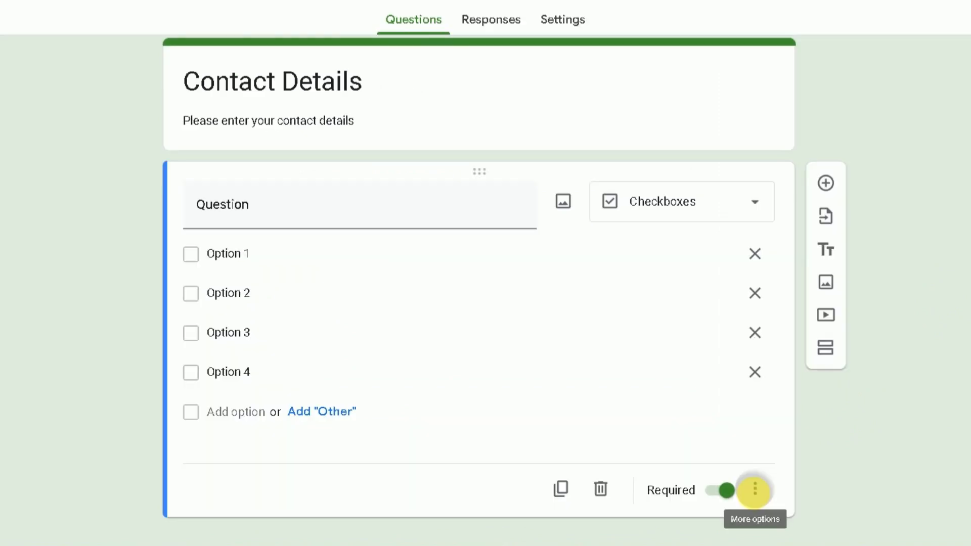
Add response validation to the checkbox question requiring at least 2 selections, and review the other selection conditions
click(753, 491)
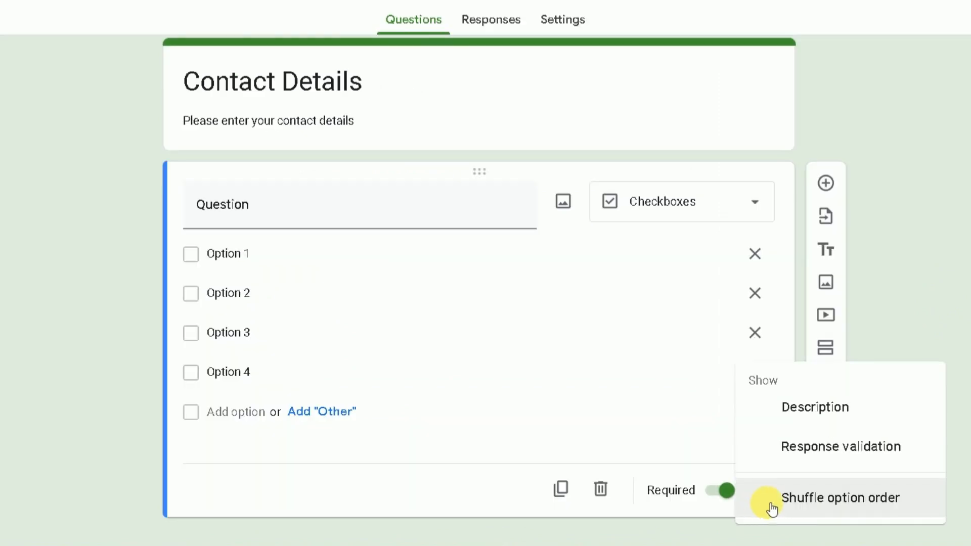
click(859, 451)
scroll(245, 386, down, 2)
text(2)
click(245, 384)
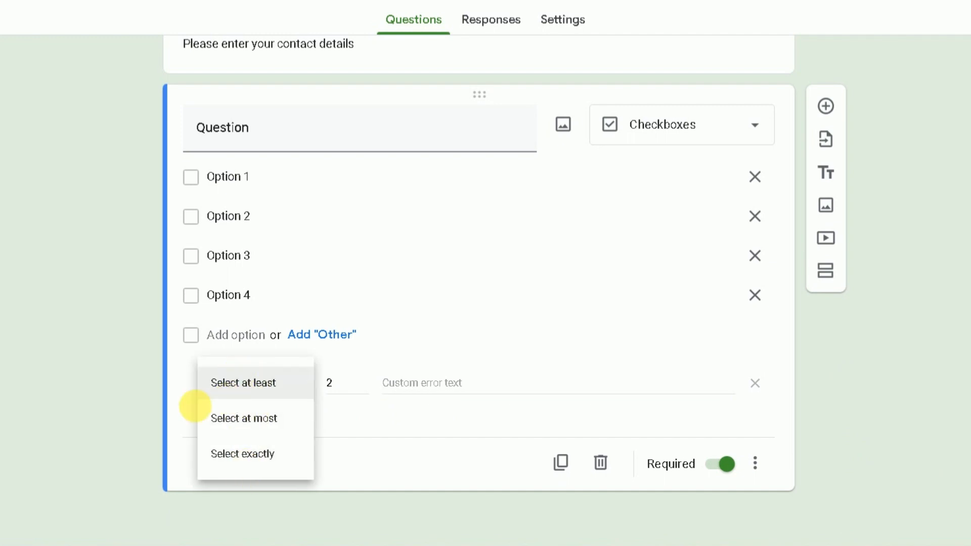
click(195, 406)
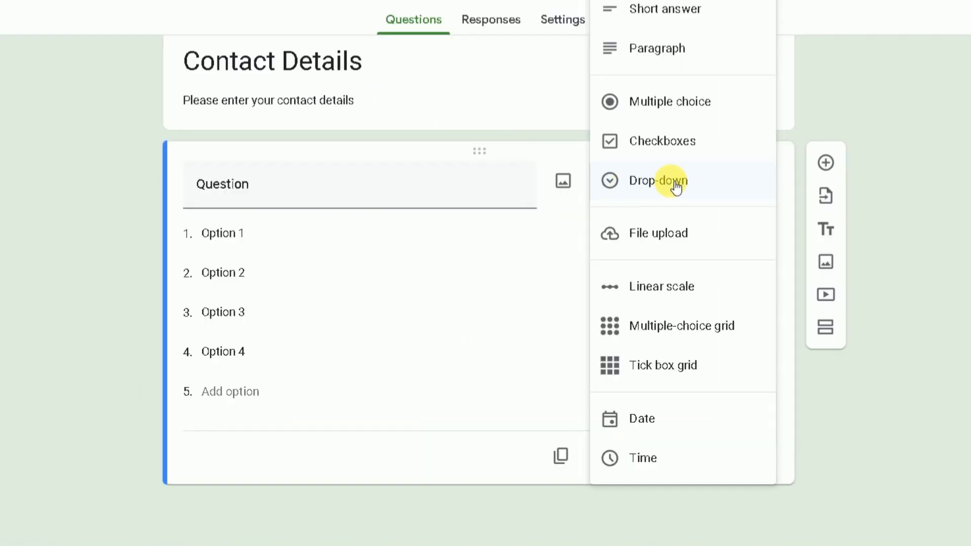
Turn the question into a drop-down titled "Country", and review its list in the preview and its additional options
click(676, 187)
drag(358, 191, 154, 187)
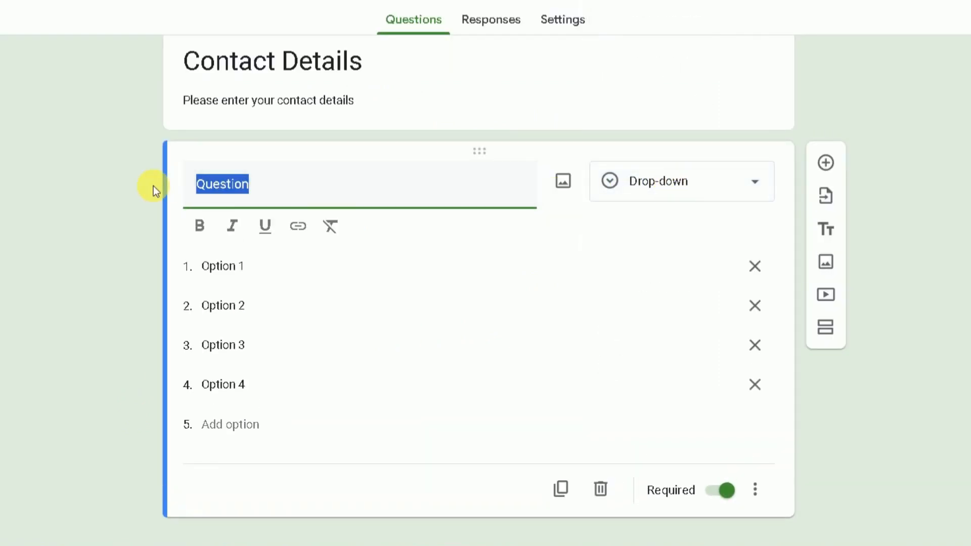
text(Country)
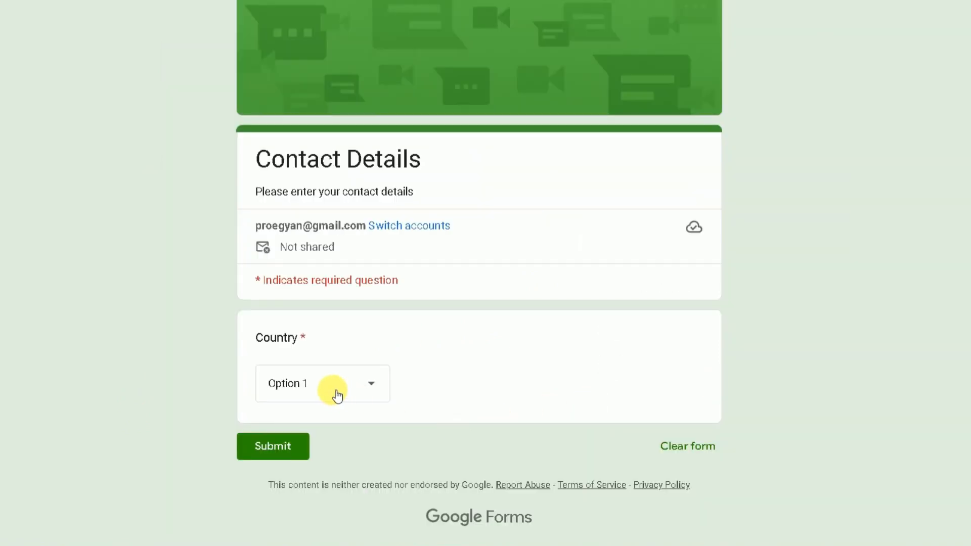
click(337, 396)
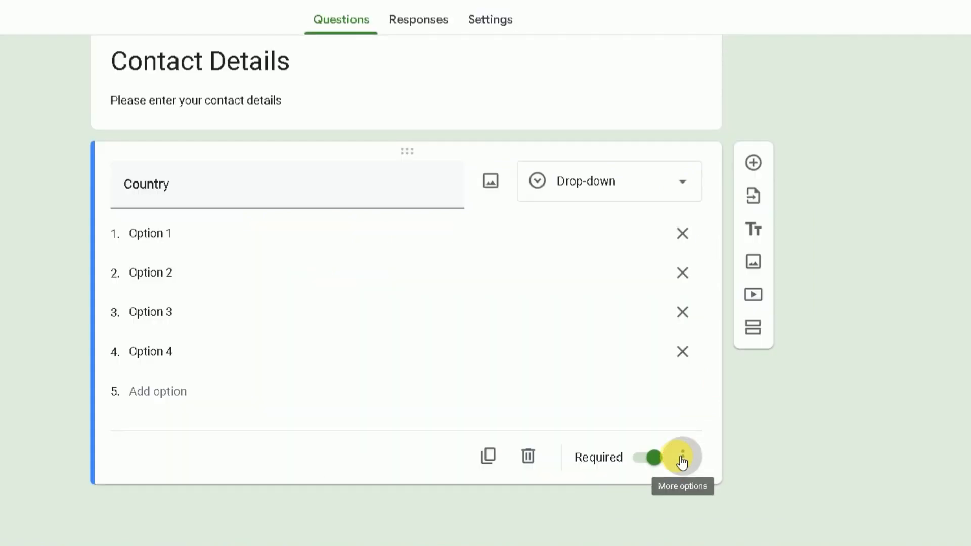
click(681, 458)
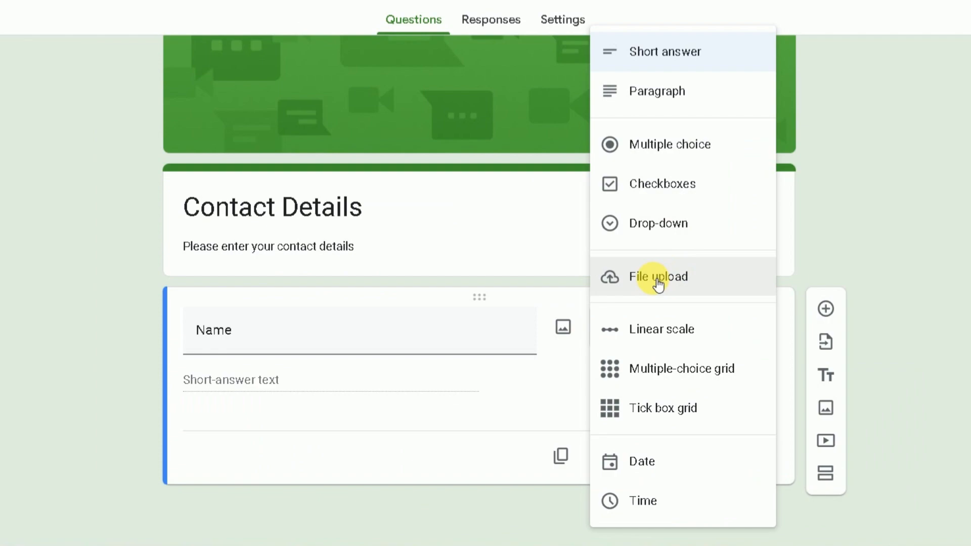
Make a file upload question titled "Upload Your Picture", and try adding a file in the form preview
click(657, 282)
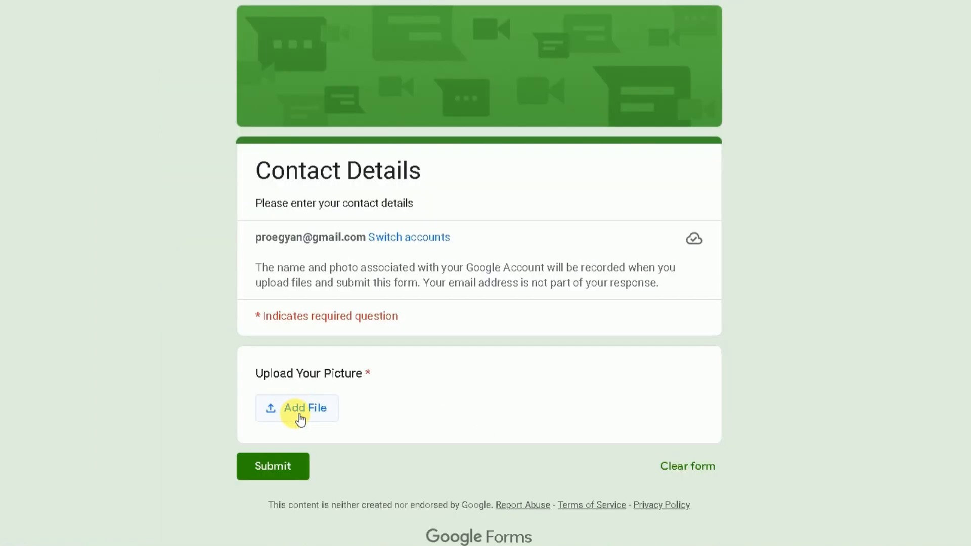
click(300, 411)
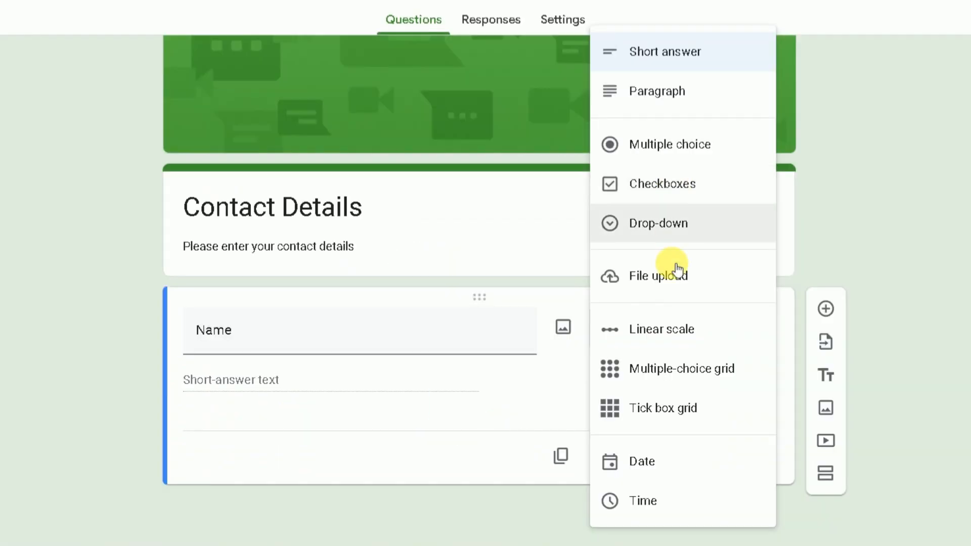
Turn the question into a linear scale titled "Feedback" ranging from 1 to 10
click(659, 344)
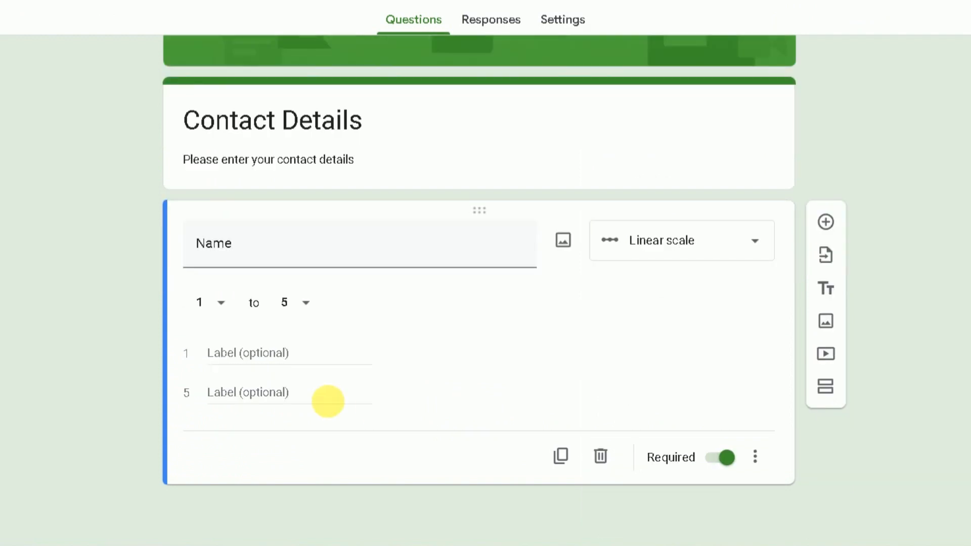
drag(234, 244, 175, 224)
text(Feedback)
click(298, 335)
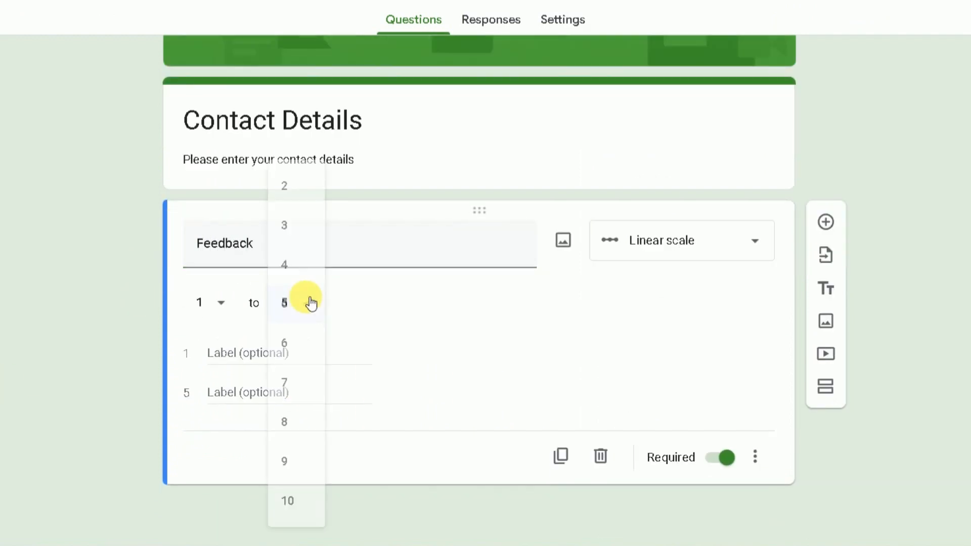
click(288, 501)
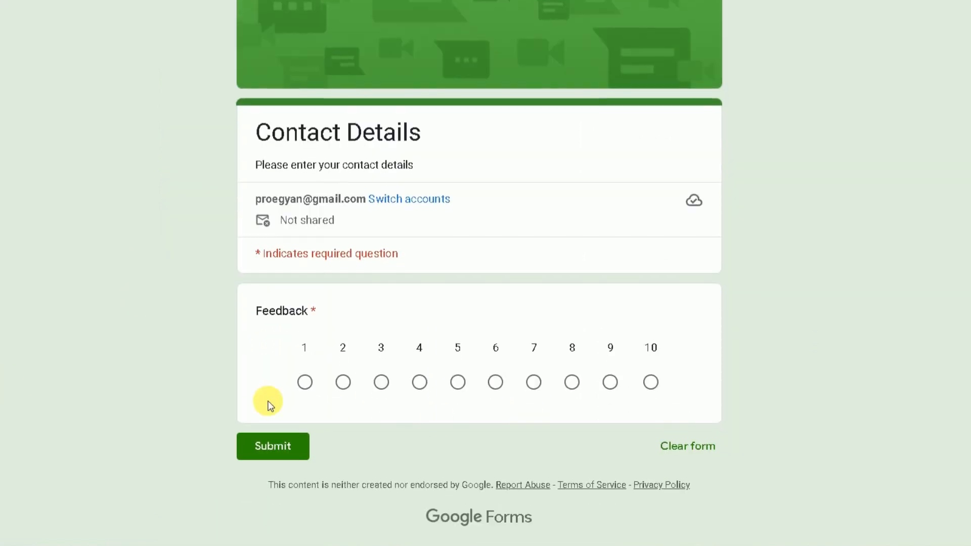
Try the Feedback scale ratings one after another up to 10 in the form preview
click(304, 382)
click(381, 385)
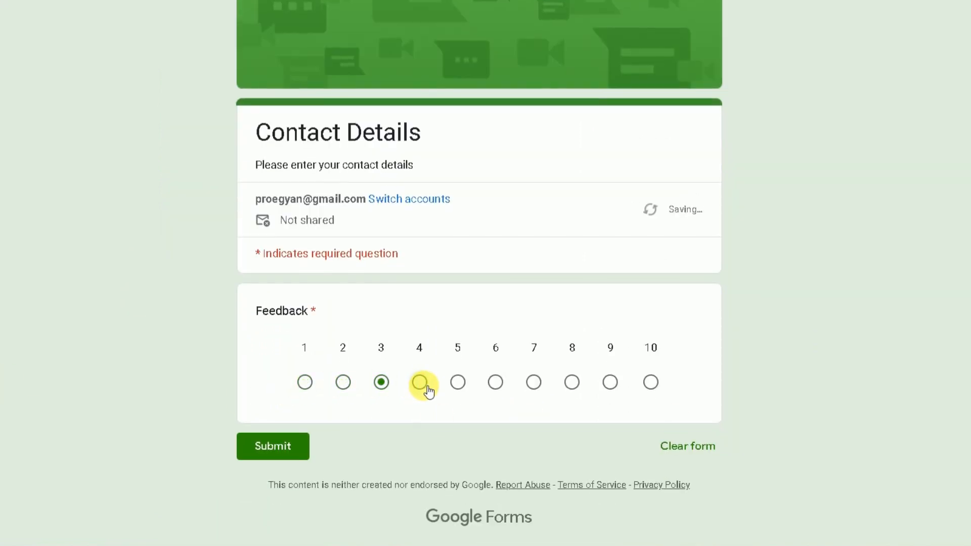
click(421, 385)
click(458, 385)
click(496, 385)
click(534, 386)
click(572, 385)
click(611, 384)
click(651, 384)
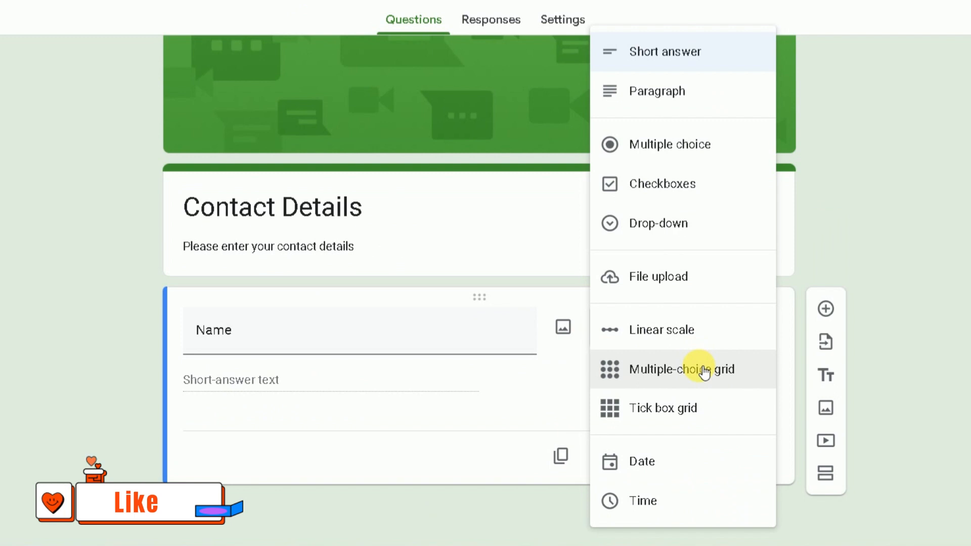
Turn the question into a multiple-choice grid titled "Question", adding Row 2 and Column 2
click(728, 370)
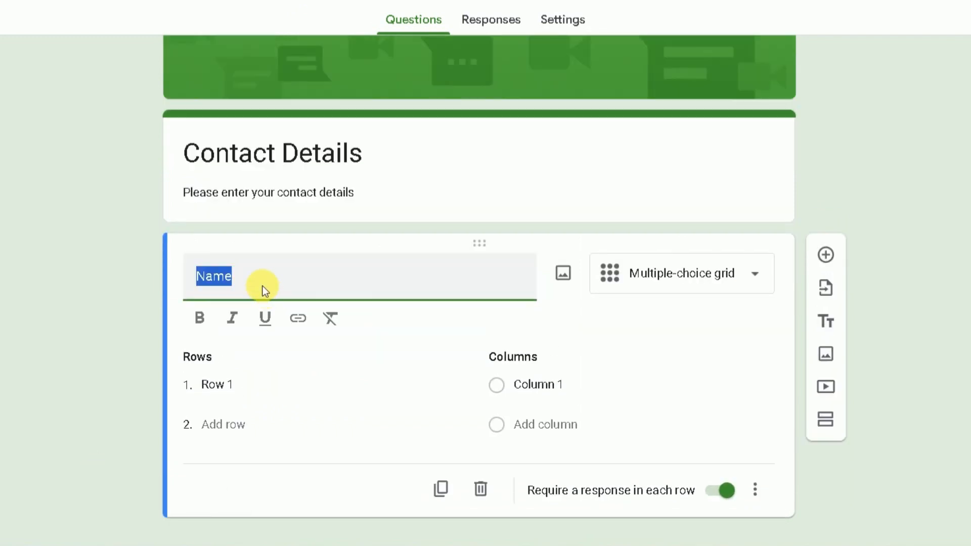
text(Question)
scroll(405, 329, down, 1)
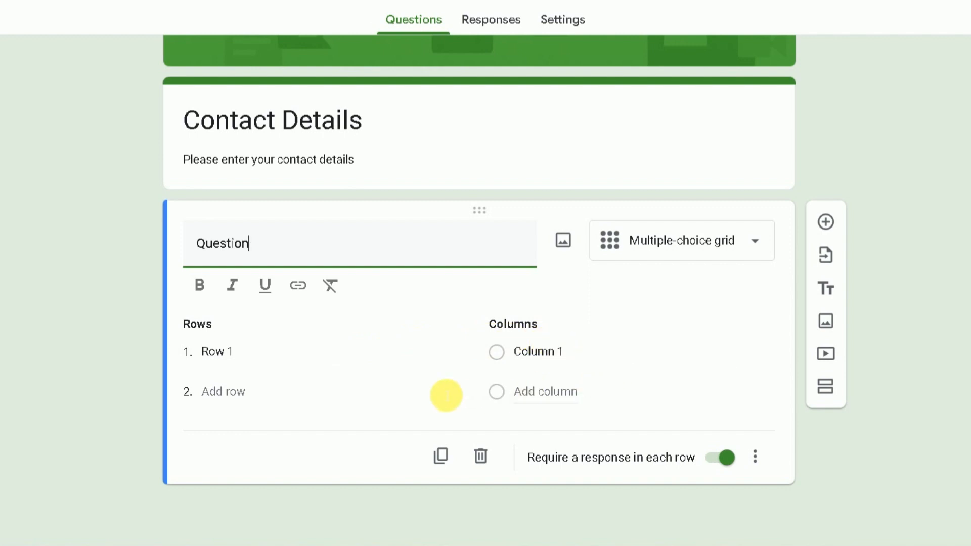
click(275, 406)
click(572, 394)
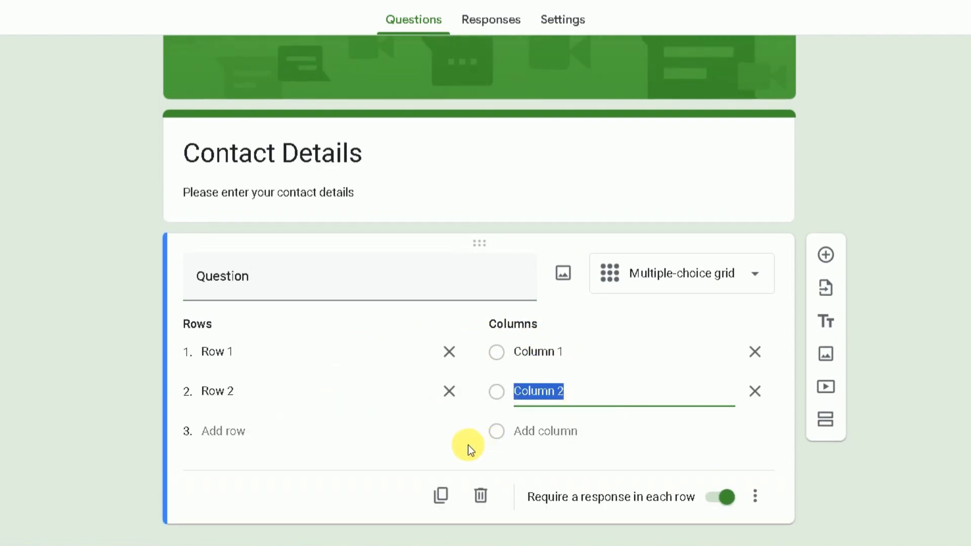
click(517, 416)
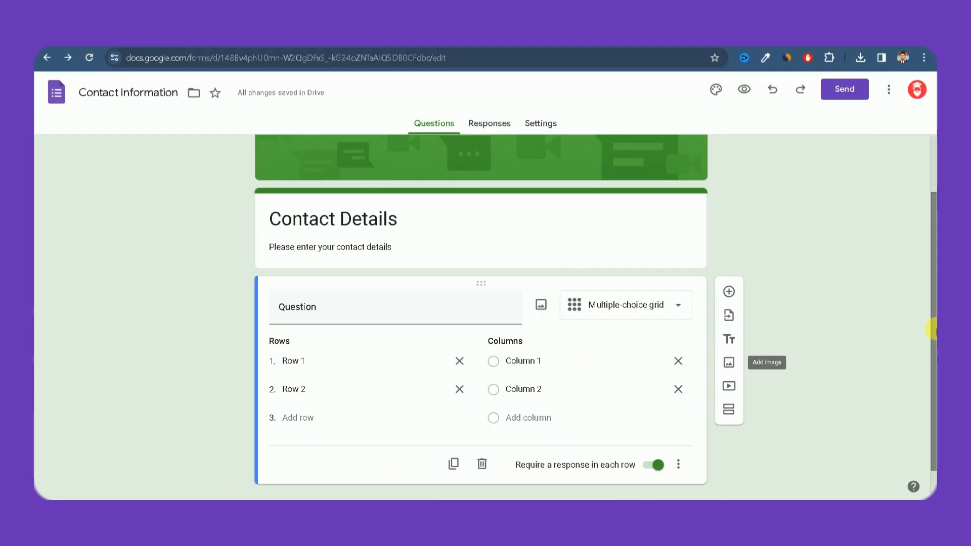
Open the calendar of the Date Of Birth question in the form preview
scroll(932, 344, down, 1)
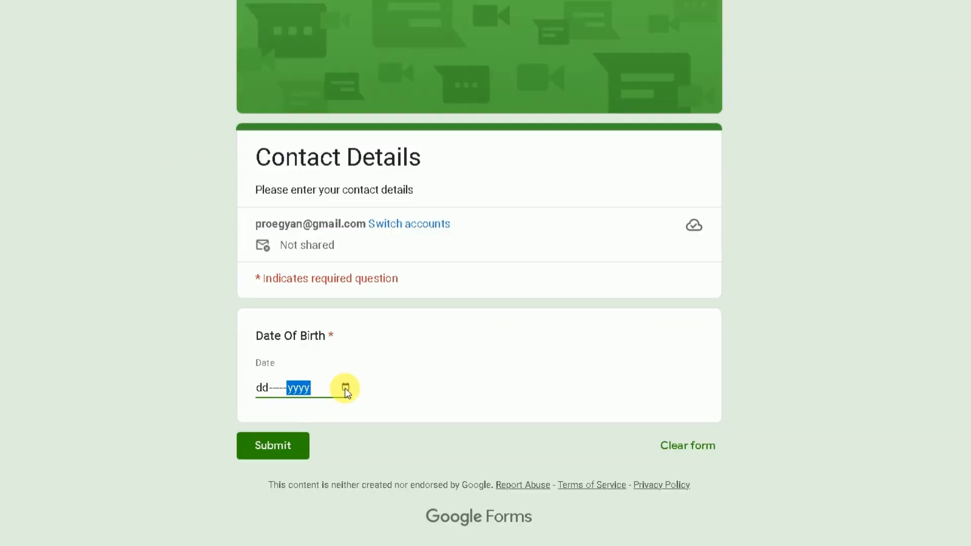
click(345, 388)
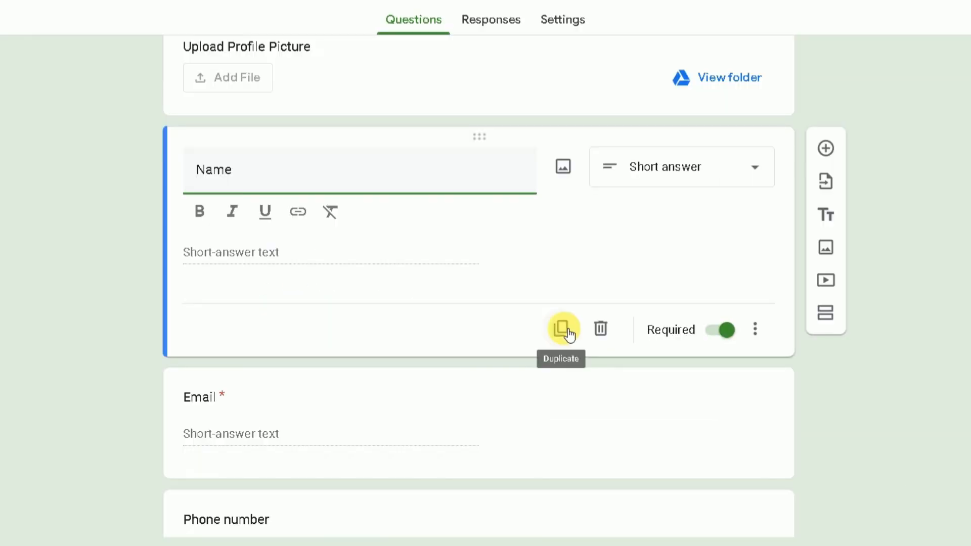
Duplicate the required Name question and review the questions below it
click(563, 330)
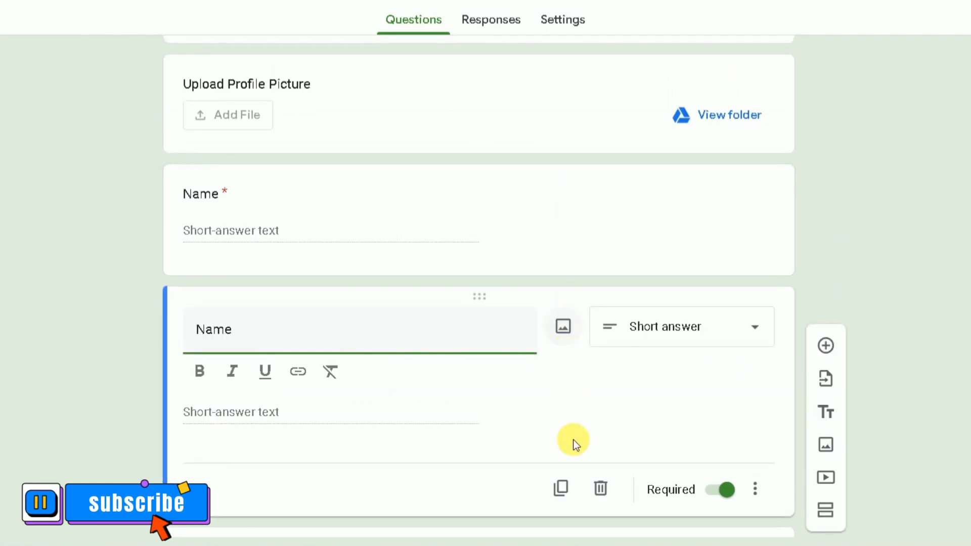
scroll(603, 495, down, 4)
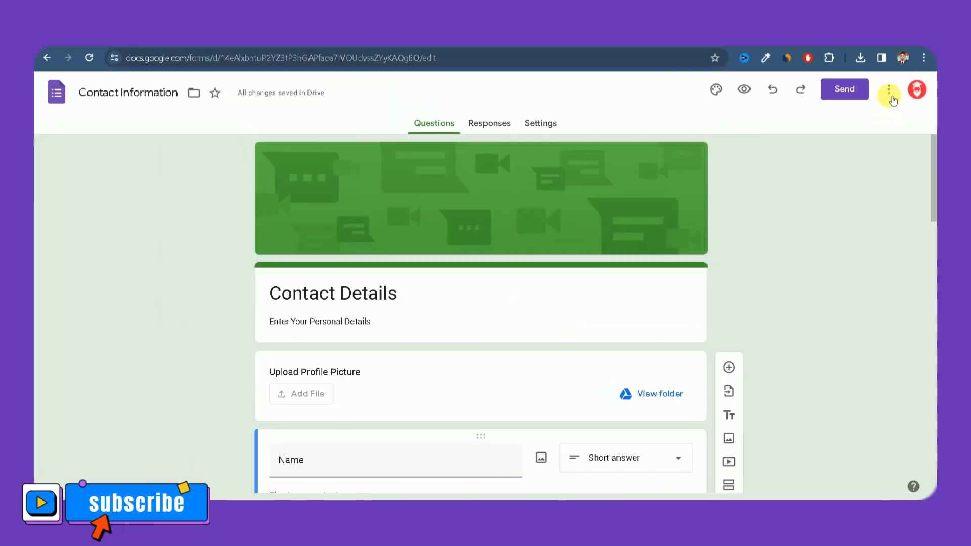
Open the add-ons marketplace for the form and browse the apps that work with Forms
click(882, 91)
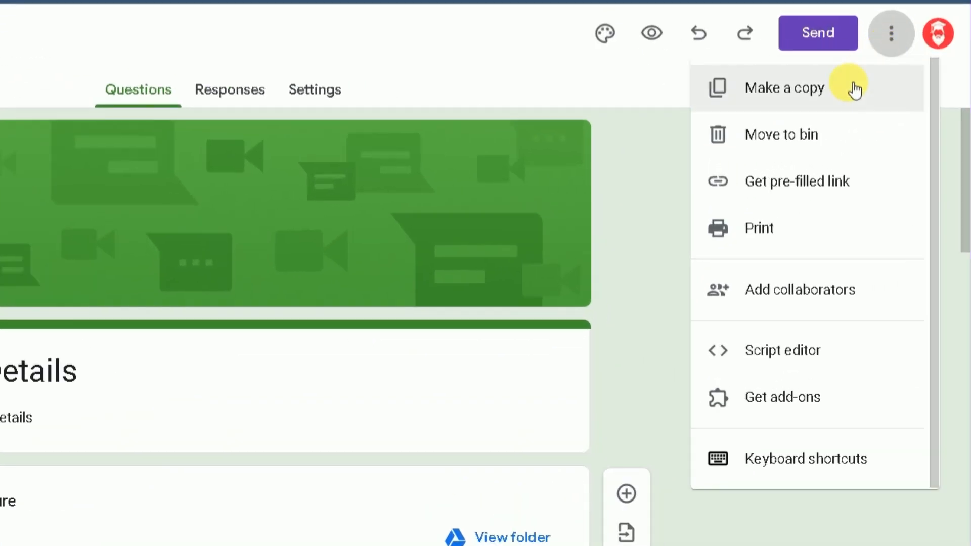
click(805, 405)
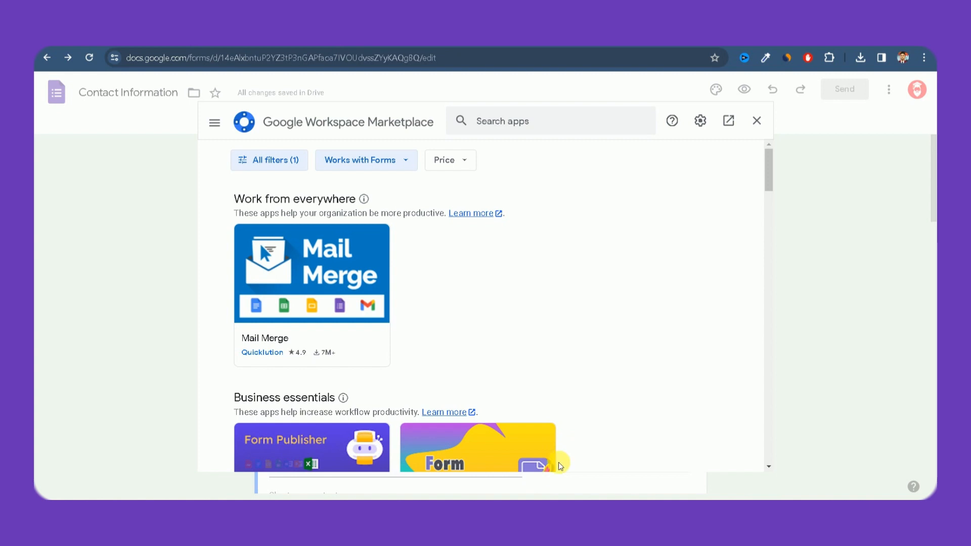
drag(768, 175, 843, 357)
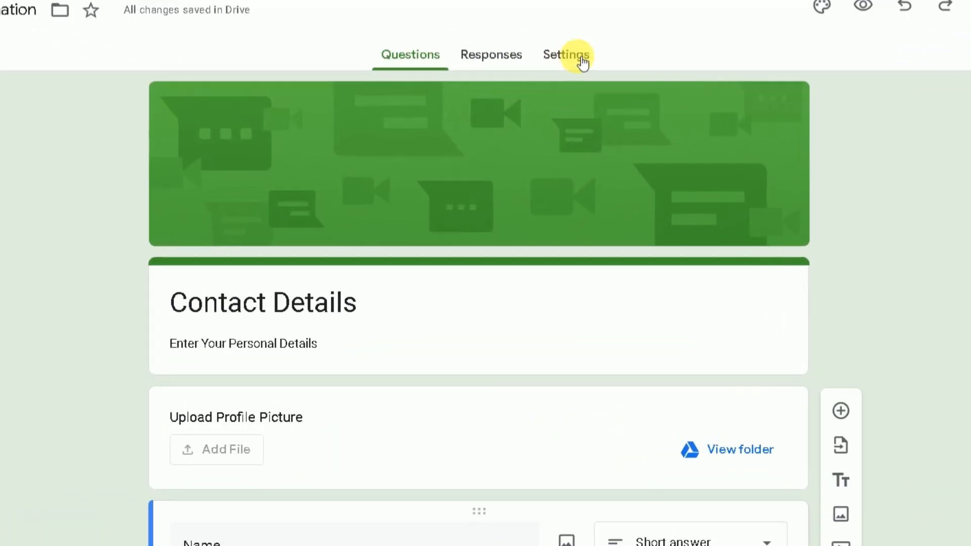
Make the form a quiz in its settings, and review the respondent options and default question point value
click(583, 63)
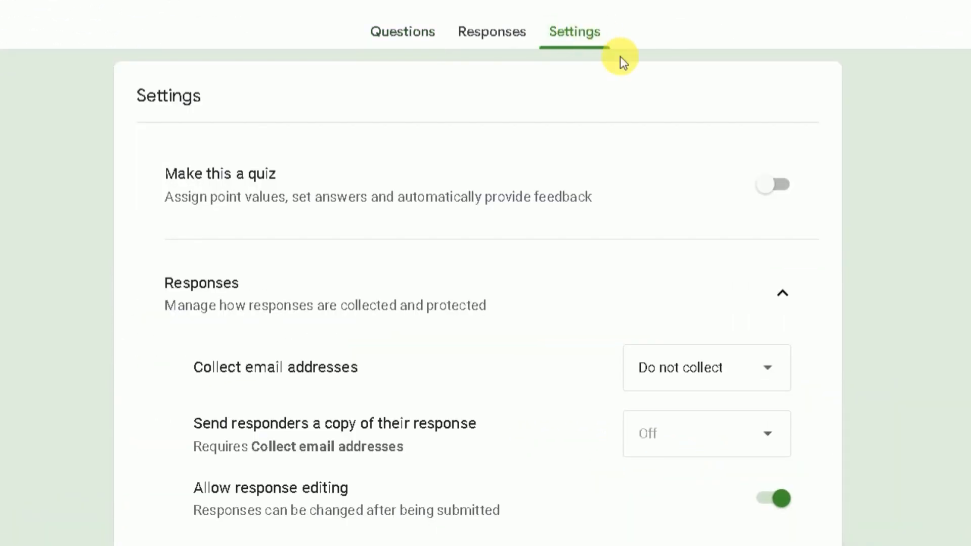
click(769, 187)
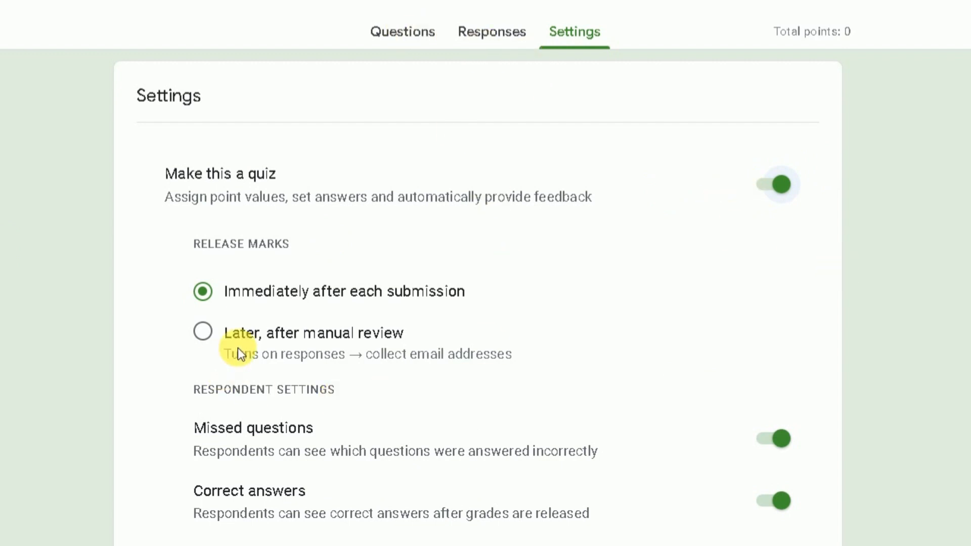
scroll(460, 372, down, 6)
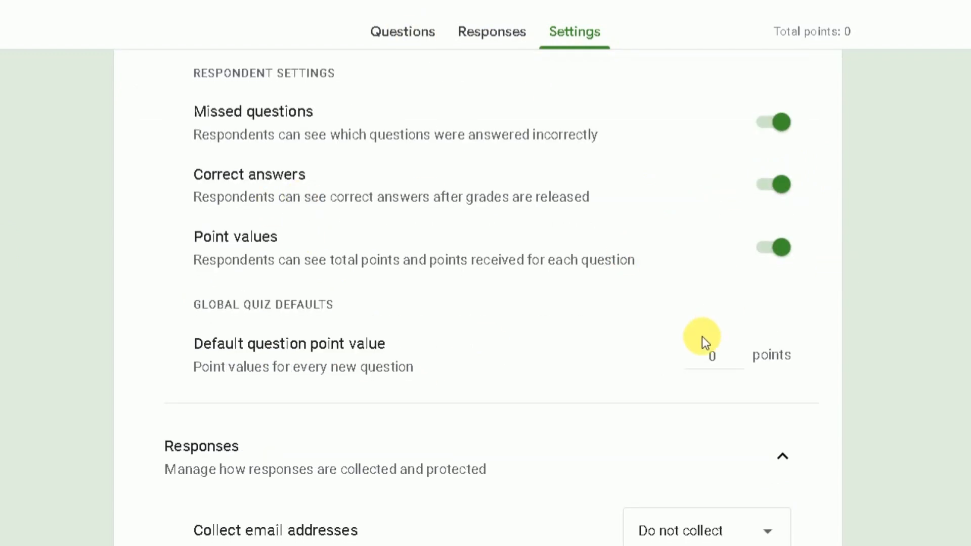
click(638, 305)
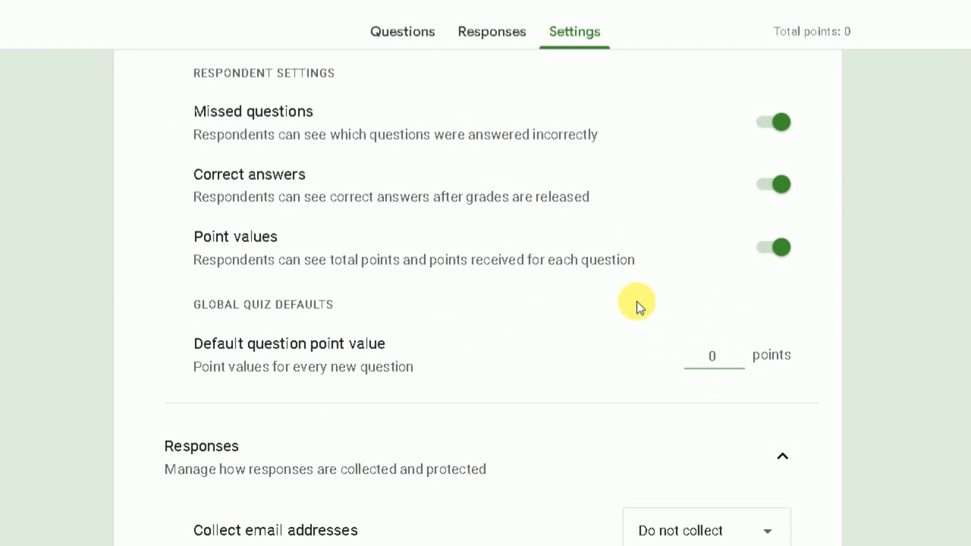
Review the response settings and the email collection choices, keeping "Do not collect"
scroll(485, 299, down, 9)
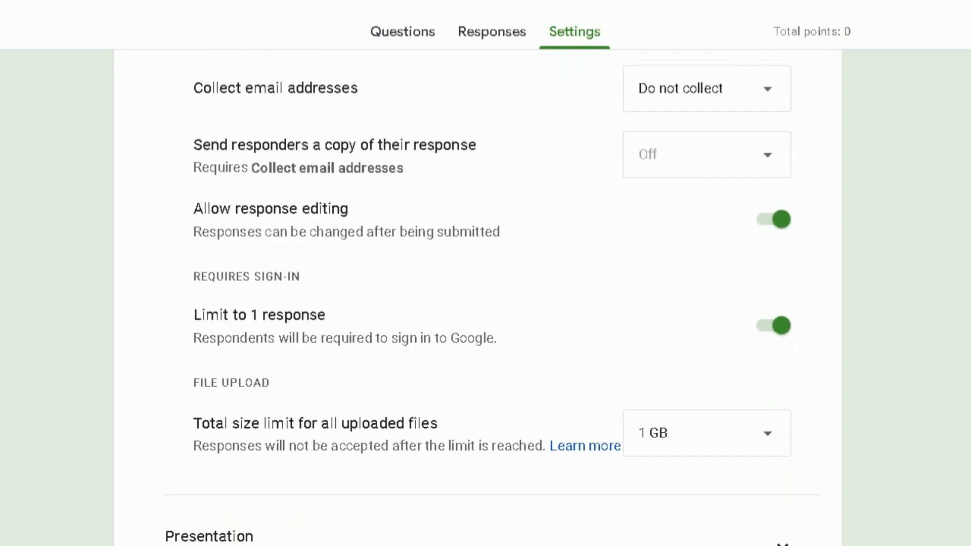
scroll(923, 289, up, 1)
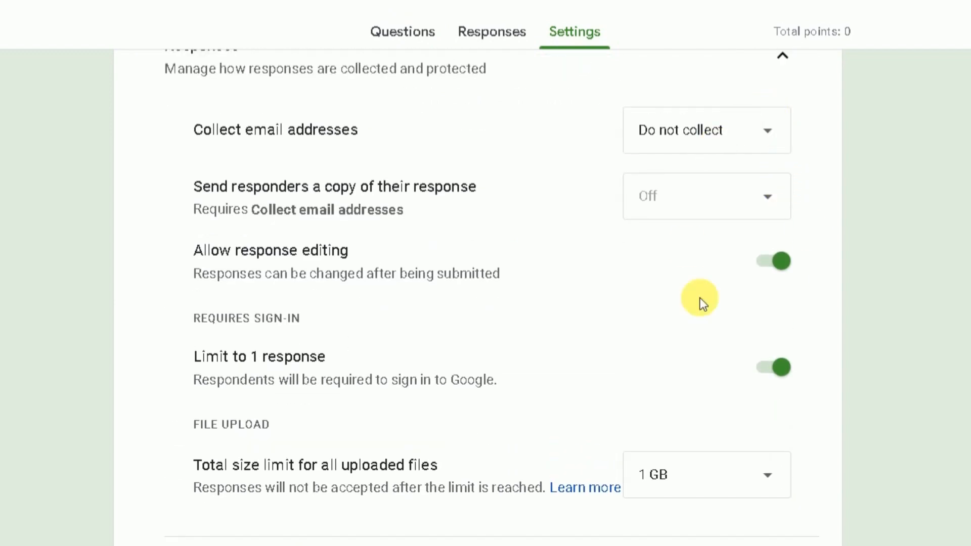
click(670, 133)
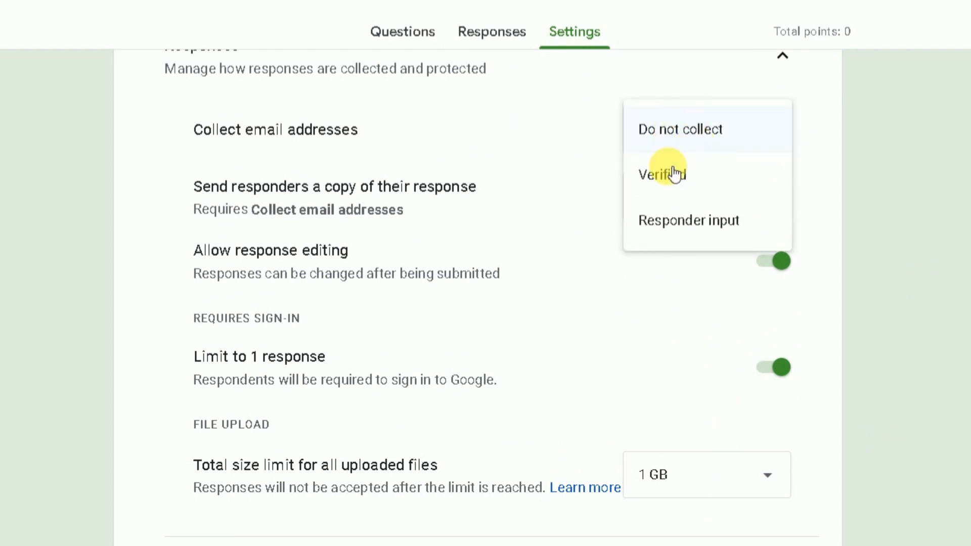
click(698, 129)
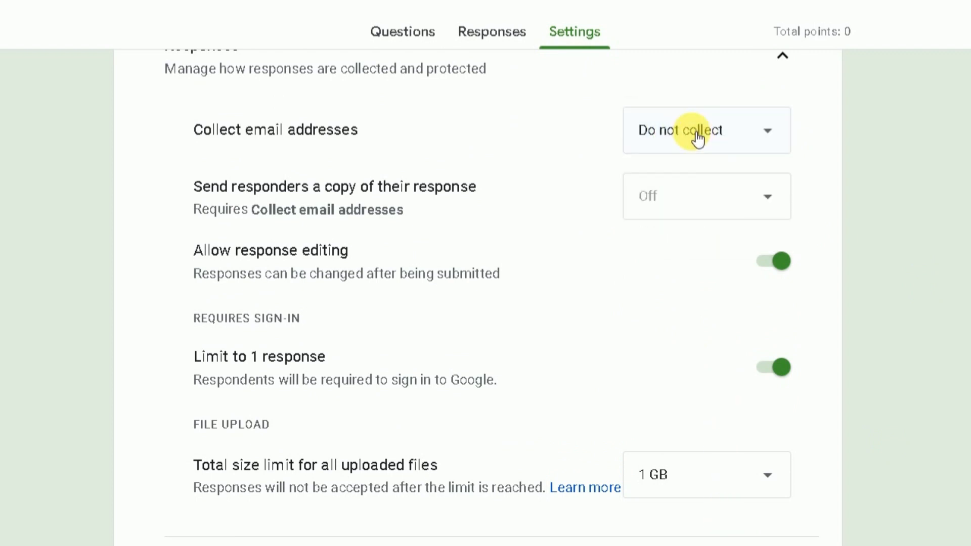
Expand the Presentation settings, try the Show progress bar option, and review the remaining settings
scroll(486, 293, down, 2)
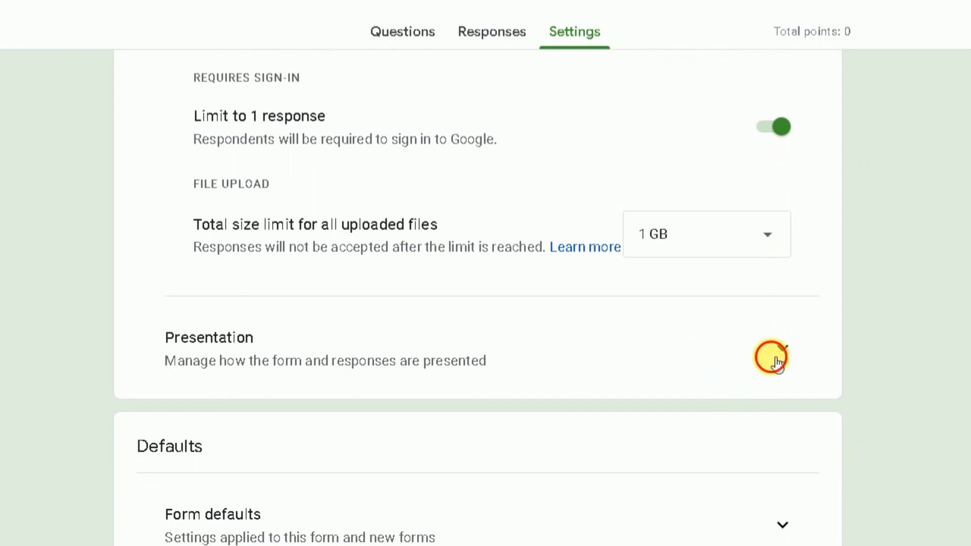
click(778, 363)
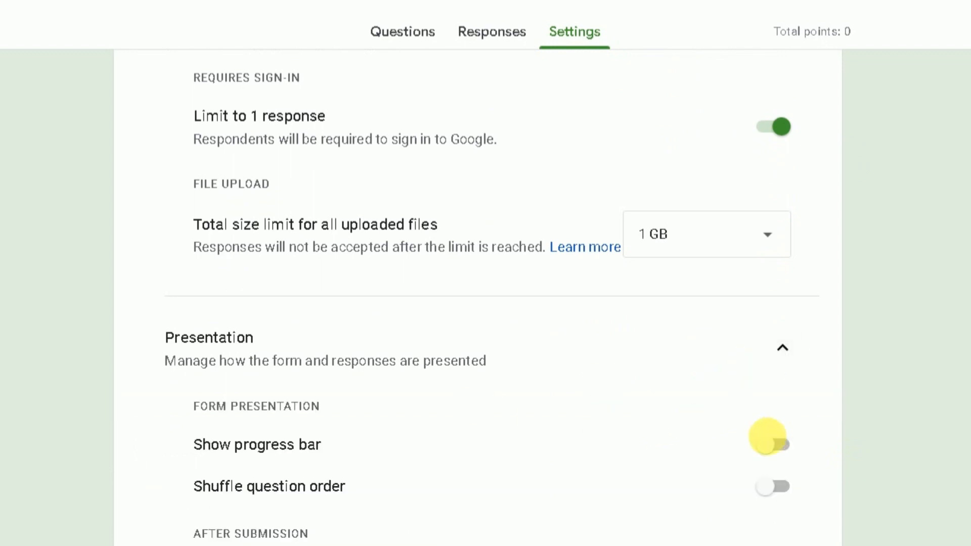
click(778, 446)
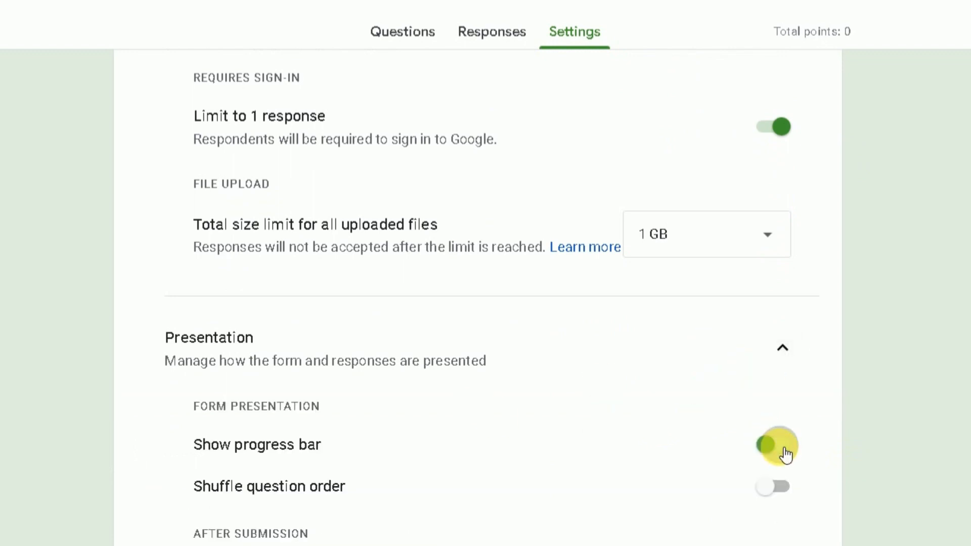
click(784, 447)
scroll(967, 475, down, 6)
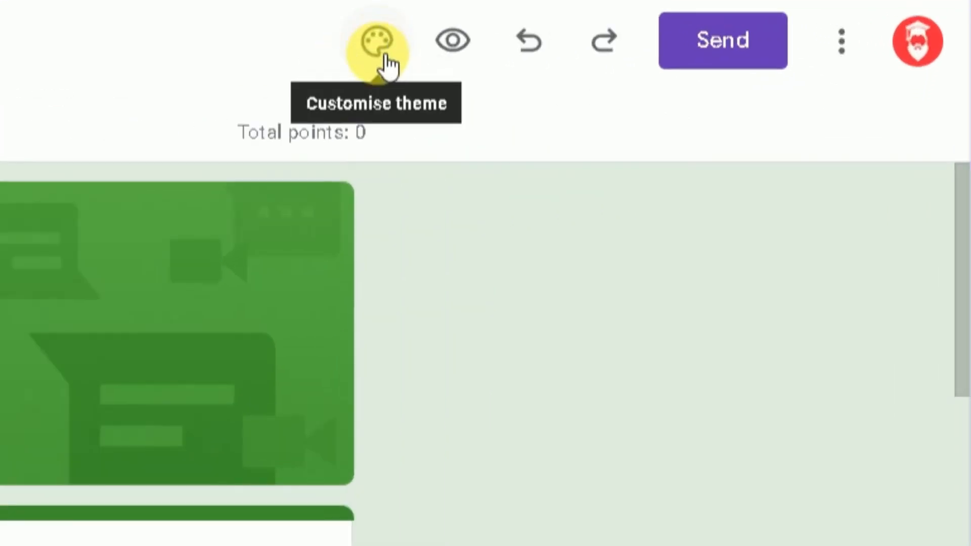
Customise the form theme with contact us.png as the header image and dark blue as the theme colour
click(383, 56)
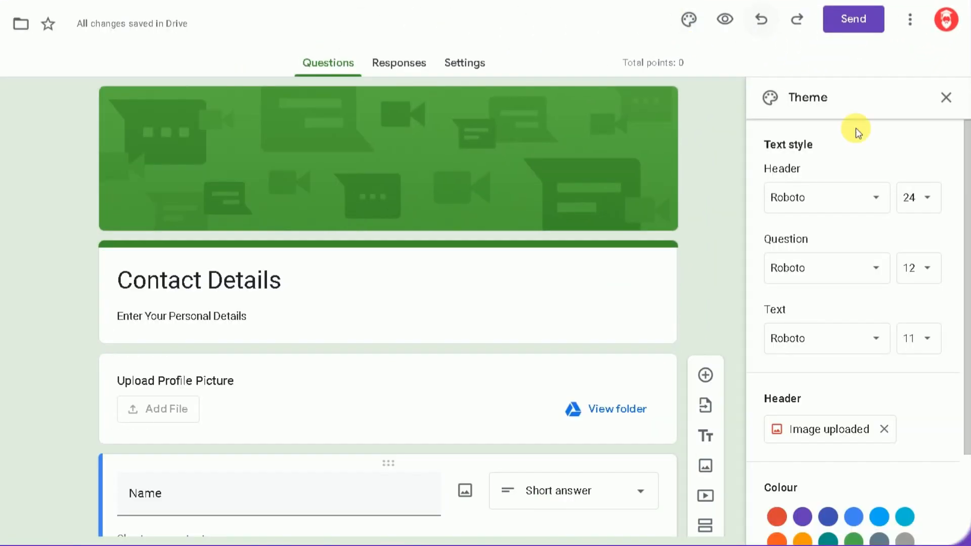
drag(966, 283, 967, 377)
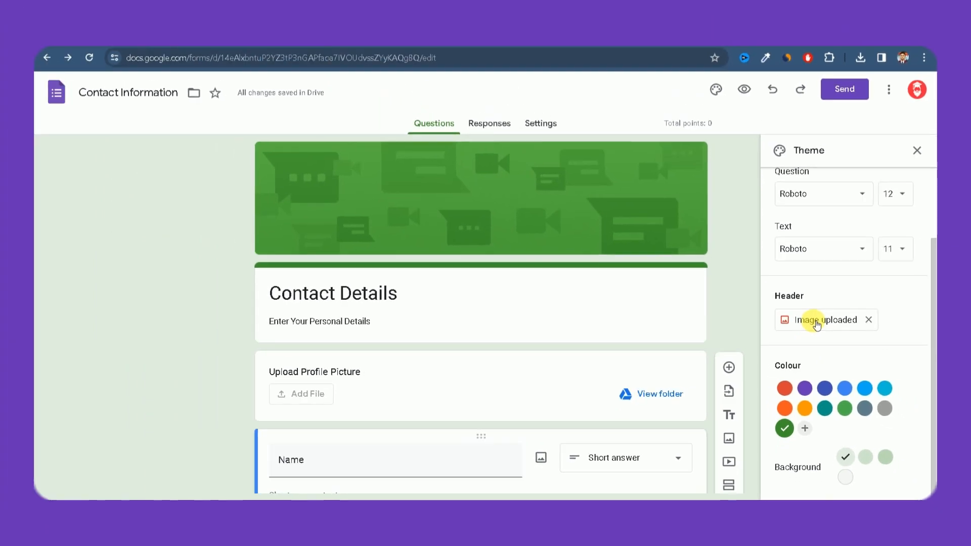
click(815, 318)
click(210, 105)
click(383, 364)
click(292, 80)
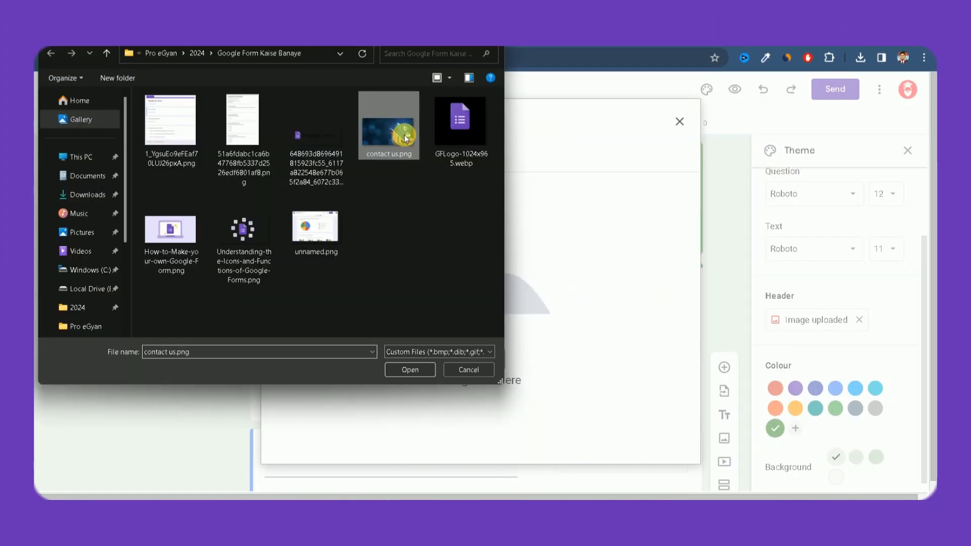
double_click(405, 137)
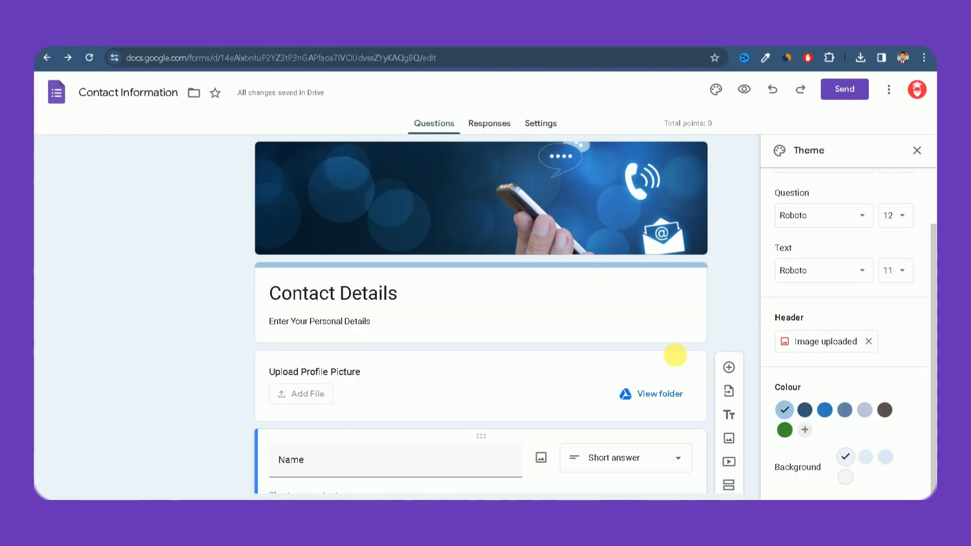
click(805, 410)
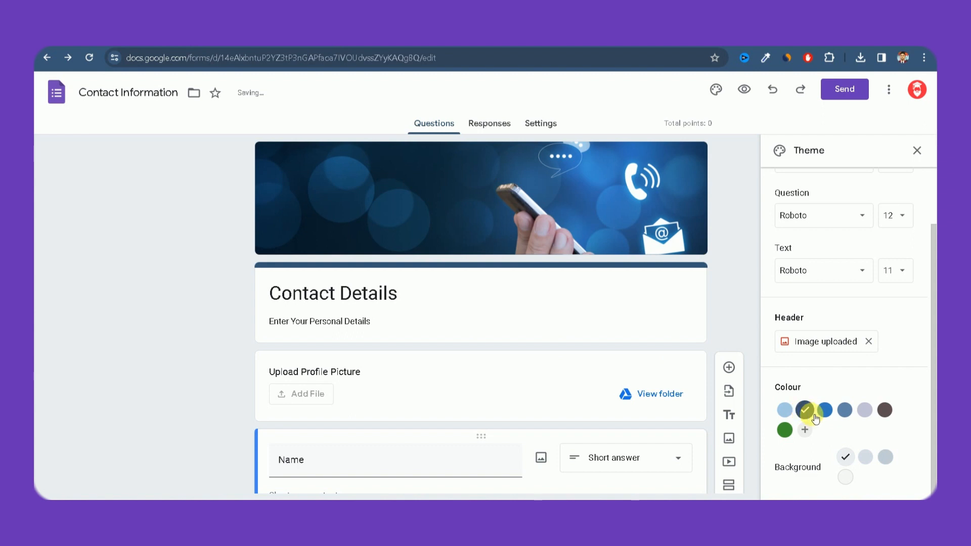
Apply the darkest blue-grey background shade to the form, and review the header font choices, keeping Roboto
scroll(816, 419, up, 2)
click(810, 228)
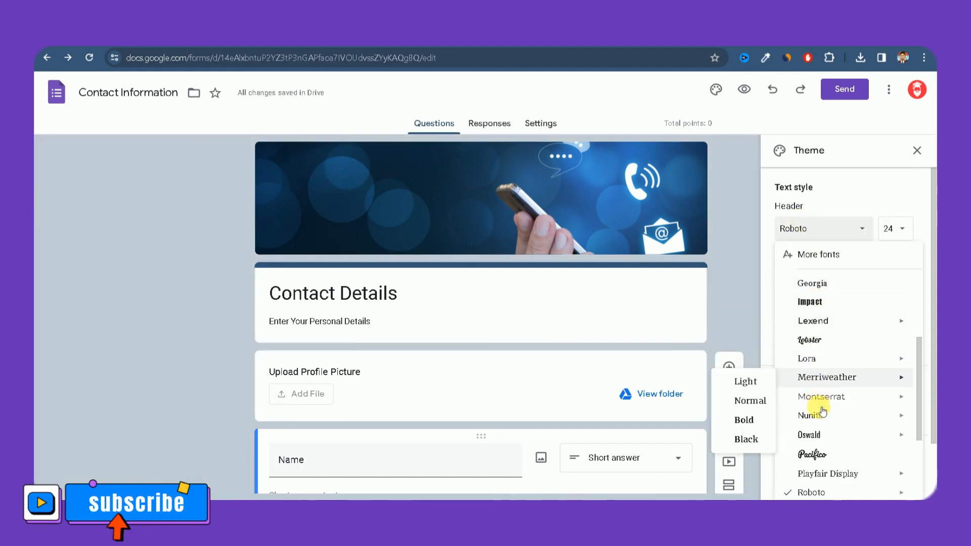
click(850, 199)
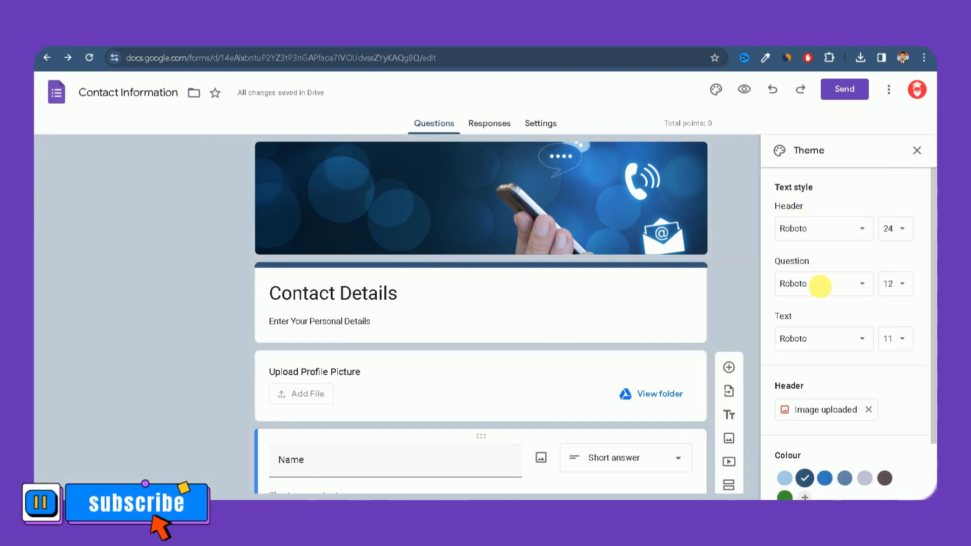
click(918, 151)
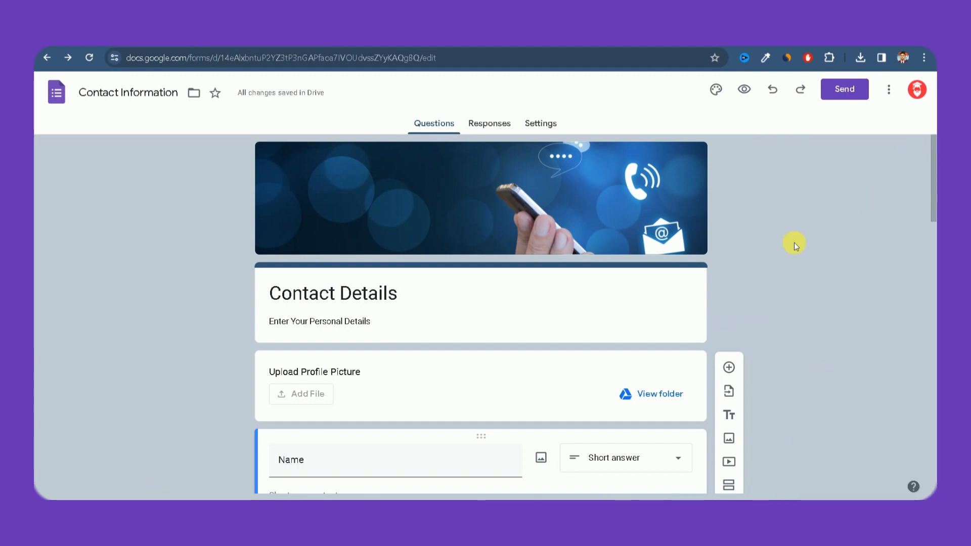
Review the form's sending options by email, link and embedded HTML, returning to the shareable link
mouse_move(934, 193)
mouse_down()
mouse_move(935, 463)
mouse_move(933, 198)
mouse_up()
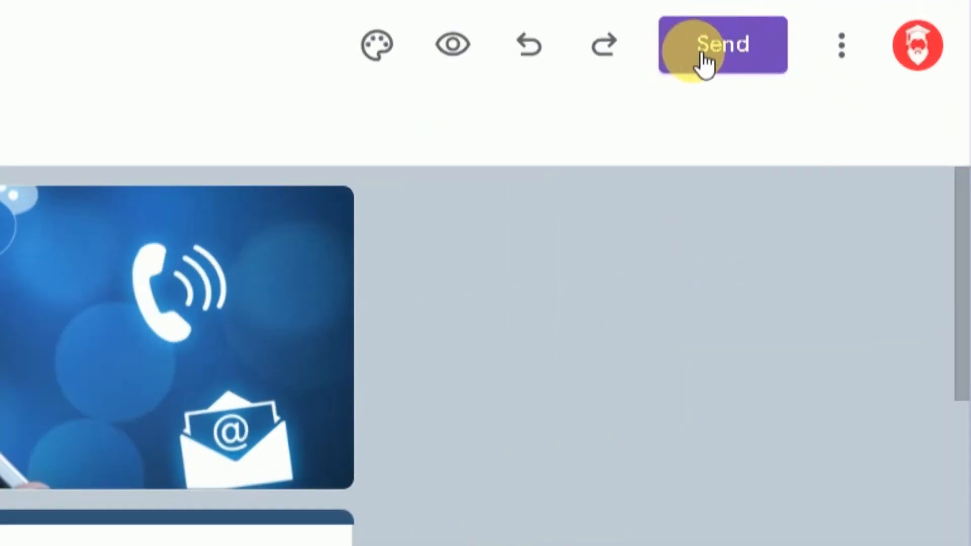
click(715, 51)
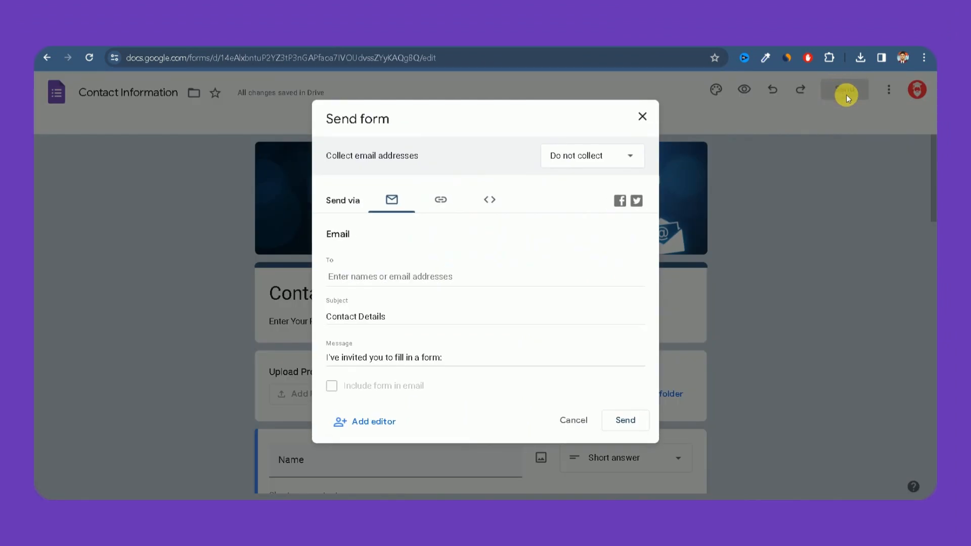
click(444, 203)
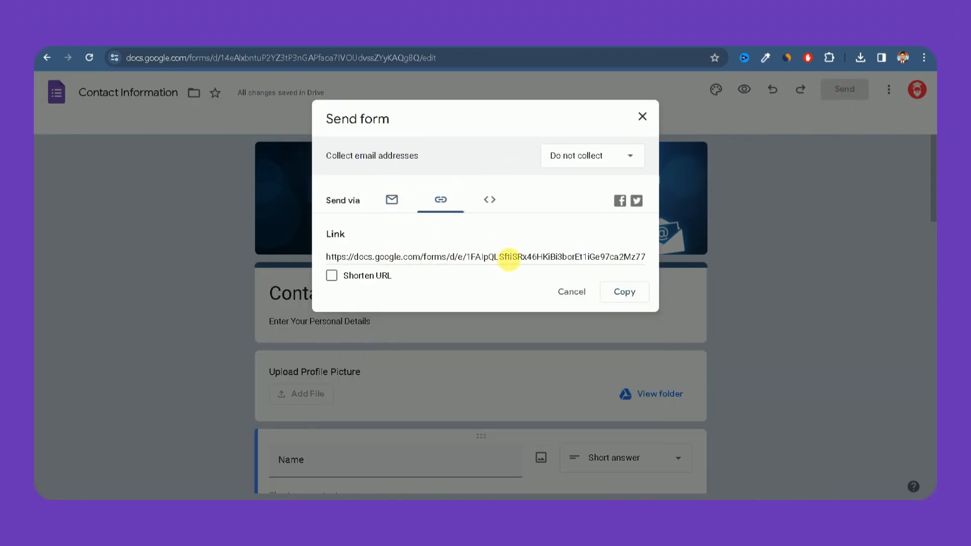
click(486, 210)
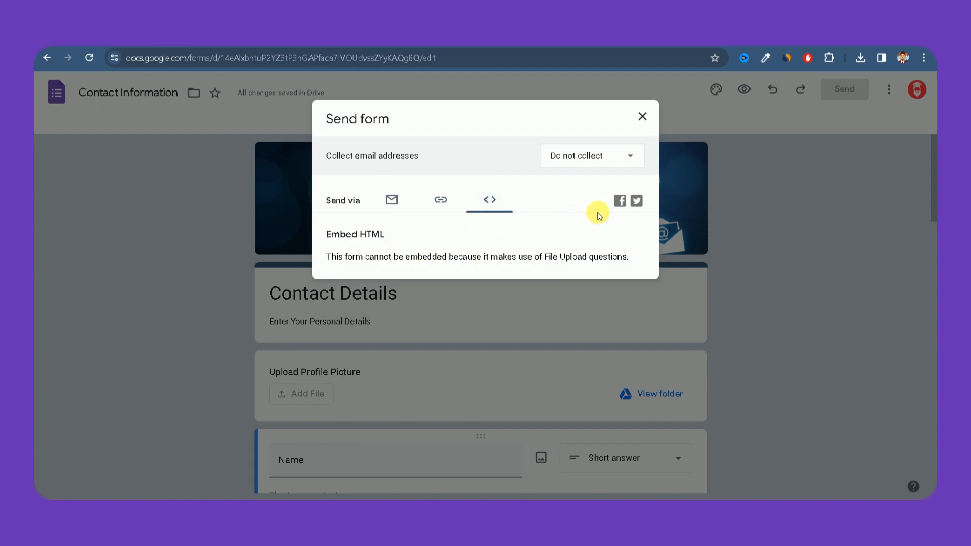
click(440, 199)
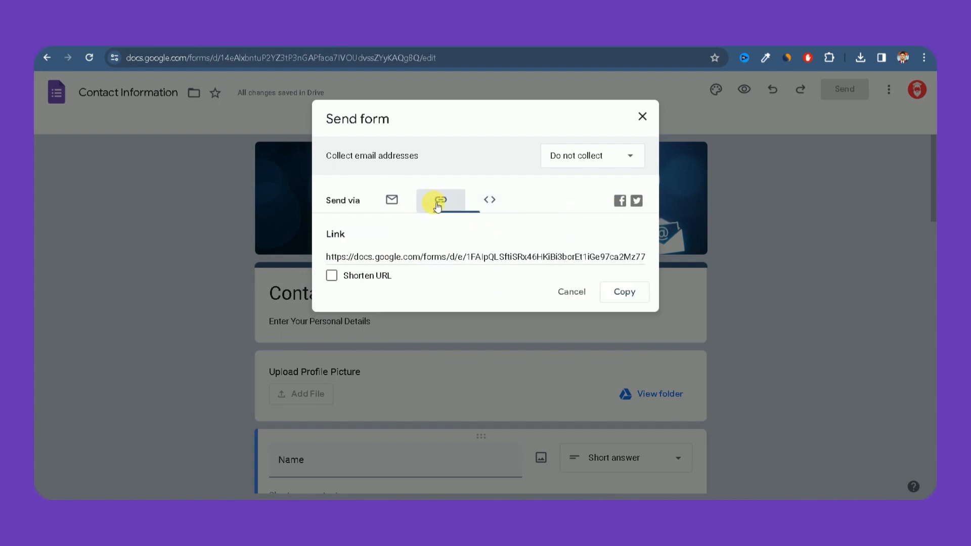
Preview the themed Contact Details form and look through its questions from the profile picture upload to the comments
click(715, 97)
click(744, 96)
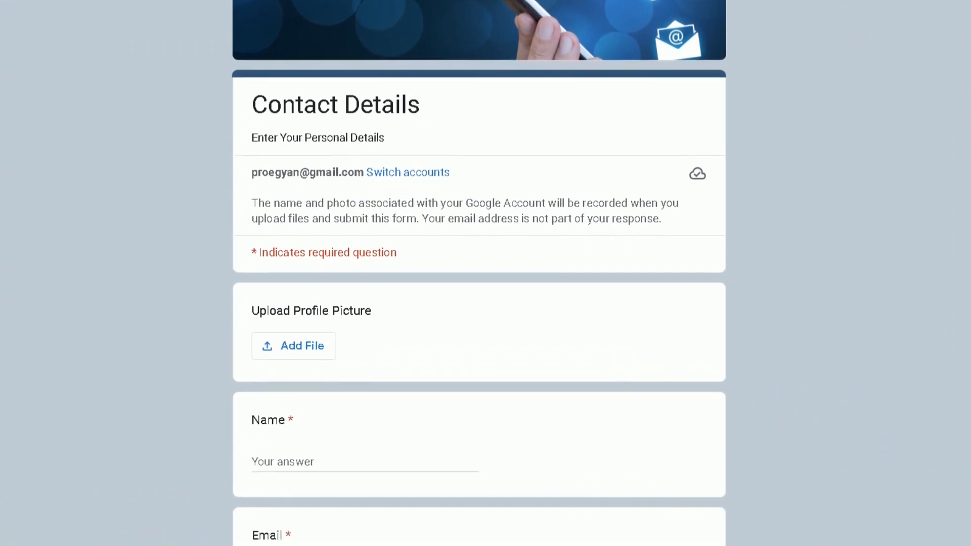
scroll(480, 273, down, 9)
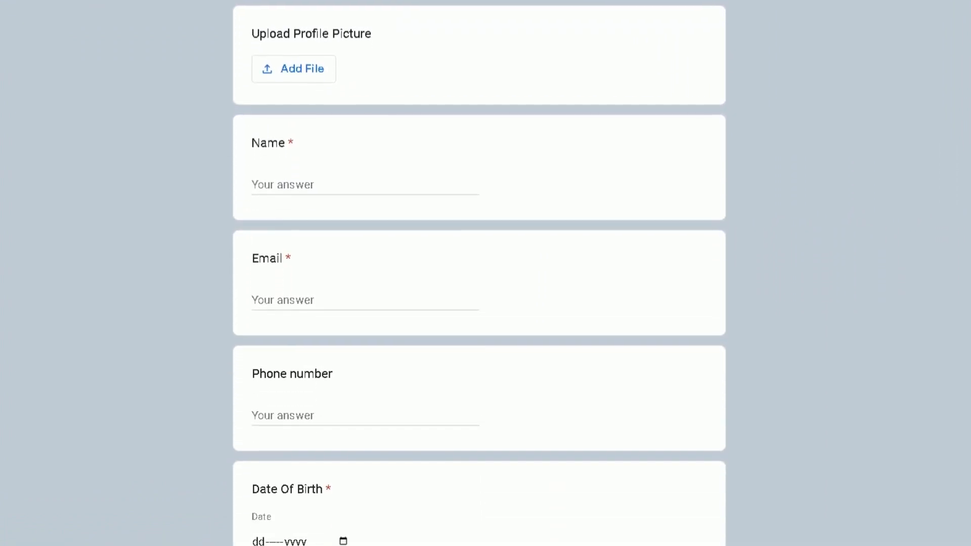
scroll(480, 274, down, 10)
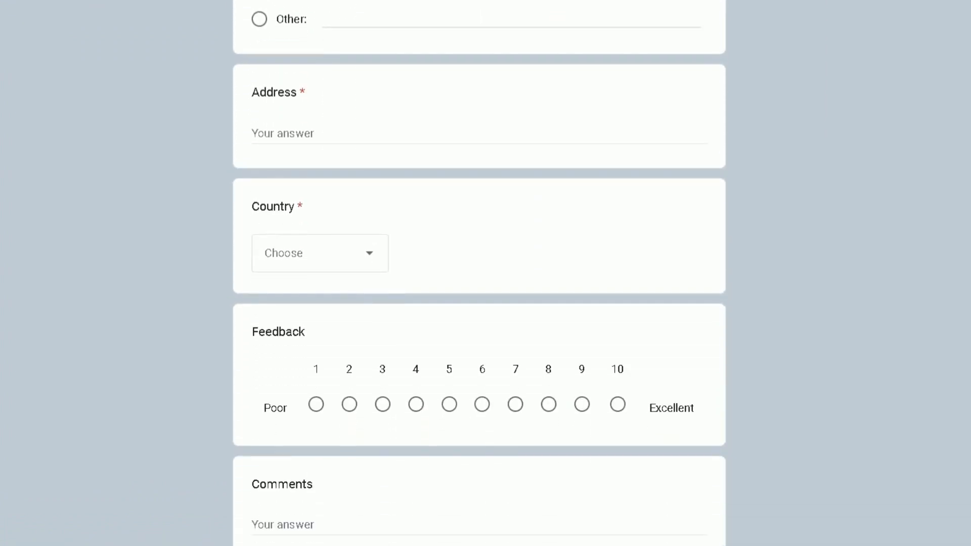
scroll(479, 273, up, 18)
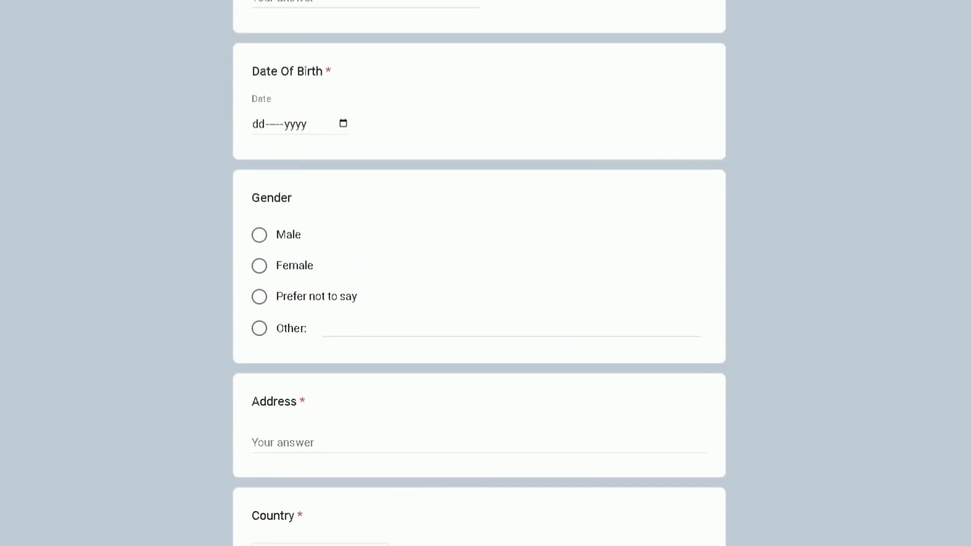
scroll(480, 273, up, 8)
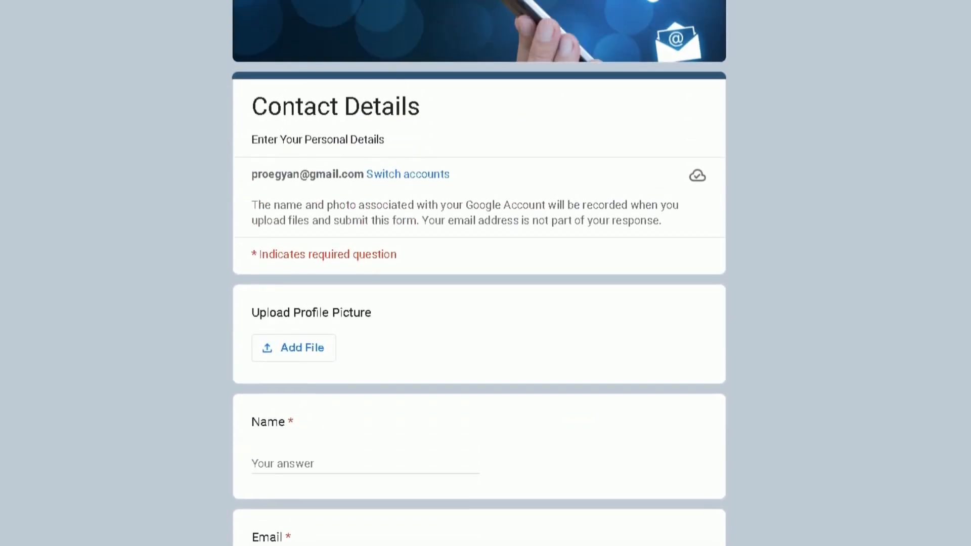